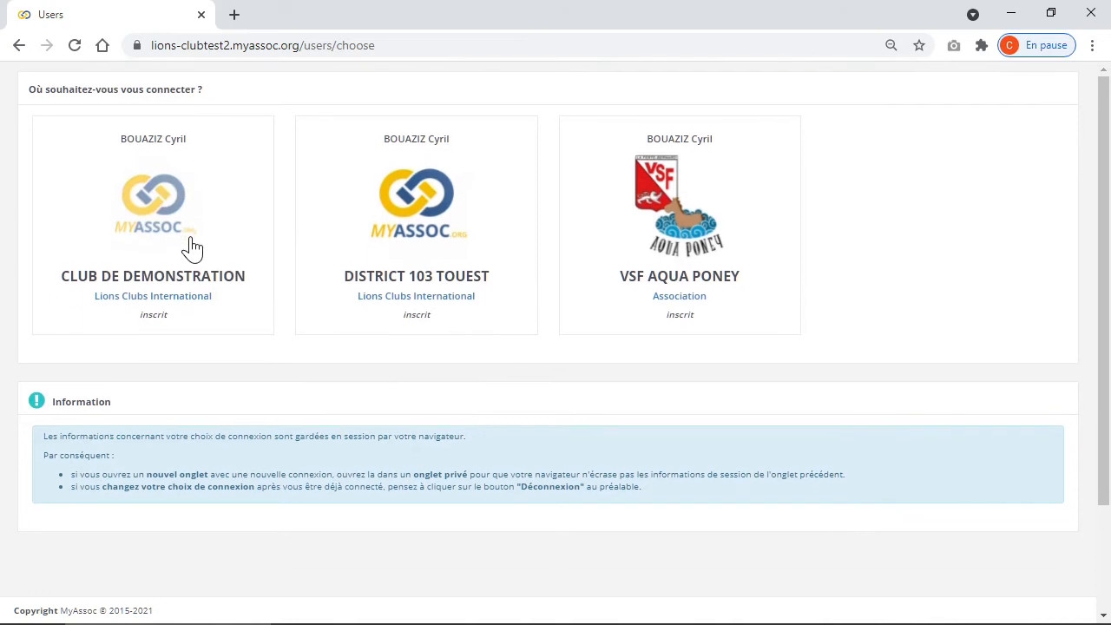
# - Connect to CLUB DE DEMONSTRATION and open the Edition préfectorale page from the secretary functions
pyautogui.click(174, 221)
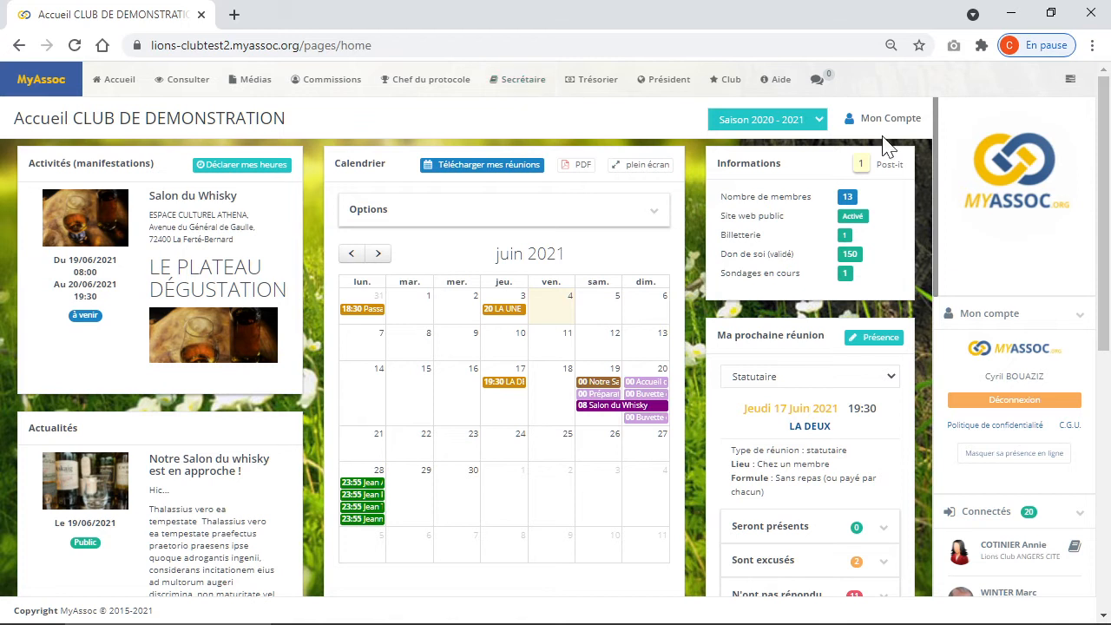
pyautogui.click(1082, 80)
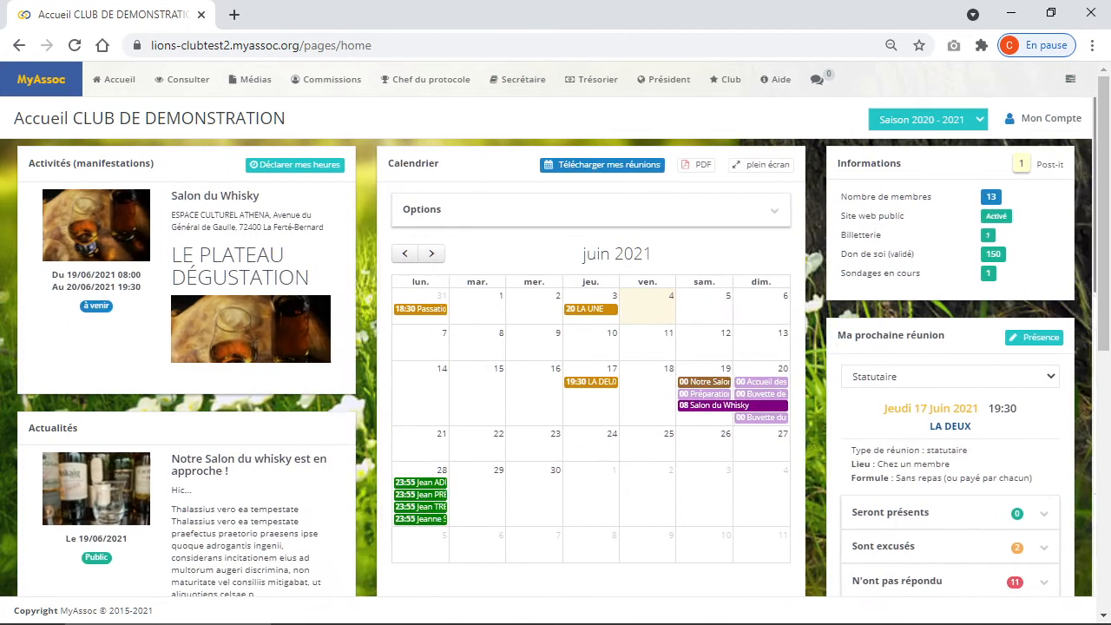
pyautogui.click(539, 80)
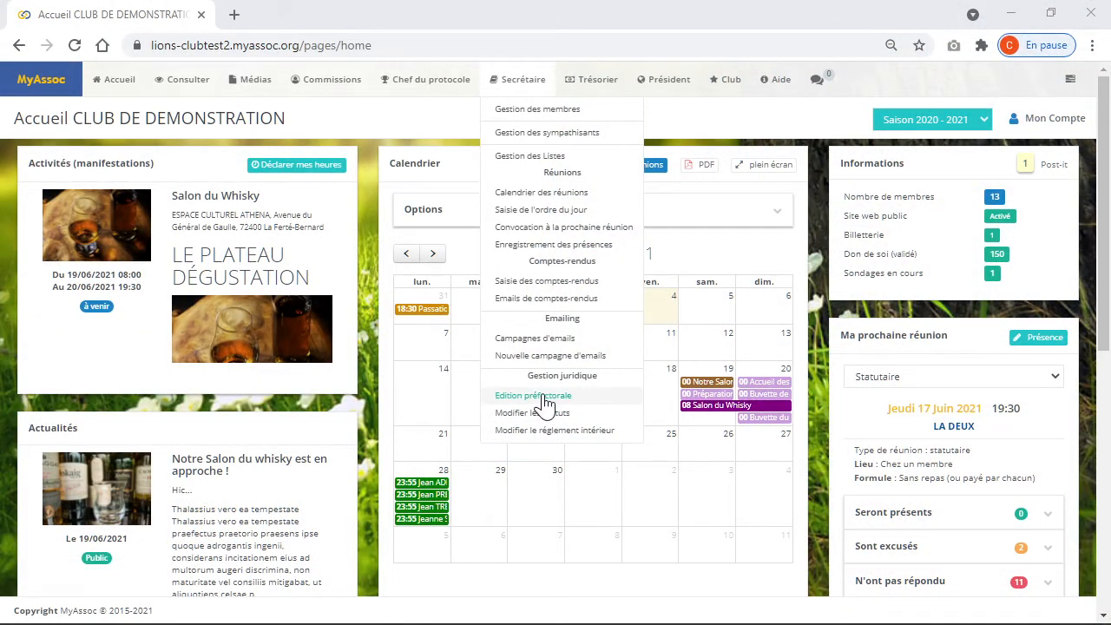
pyautogui.click(543, 398)
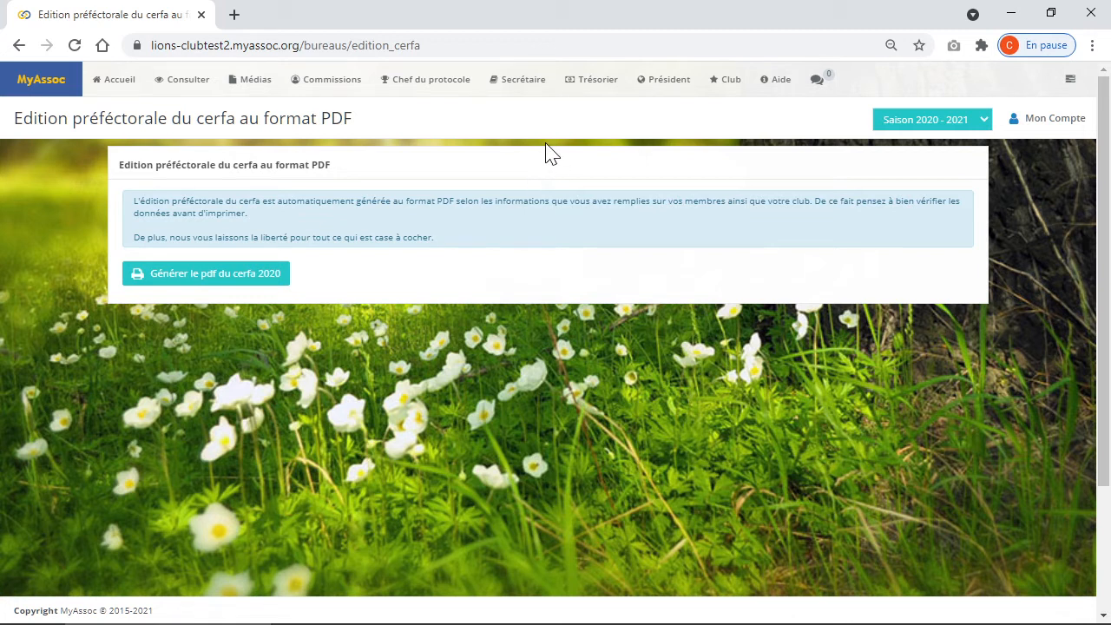
# - Go to the club's Bureau page and try adding a 2020 - 2021 bureau member with the post Autre
pyautogui.click(719, 81)
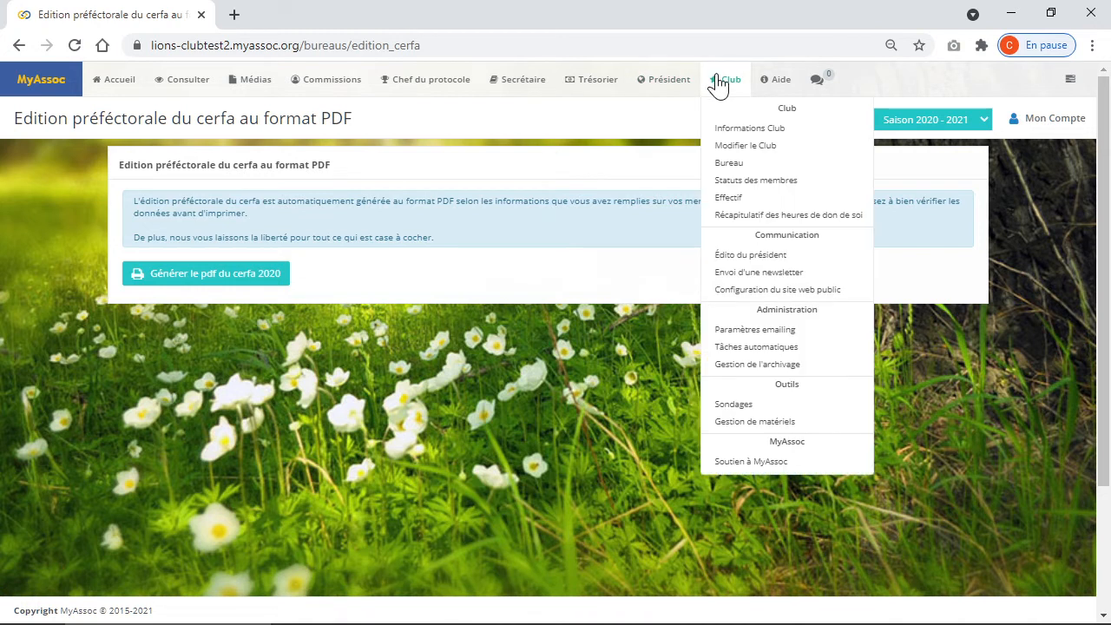
pyautogui.click(730, 165)
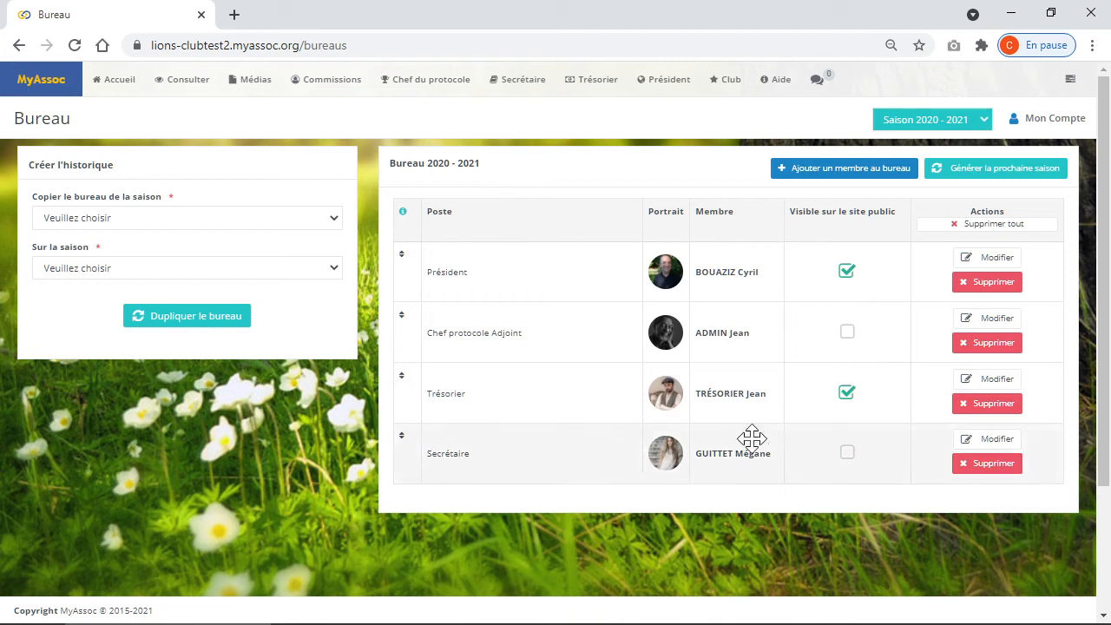
pyautogui.click(878, 169)
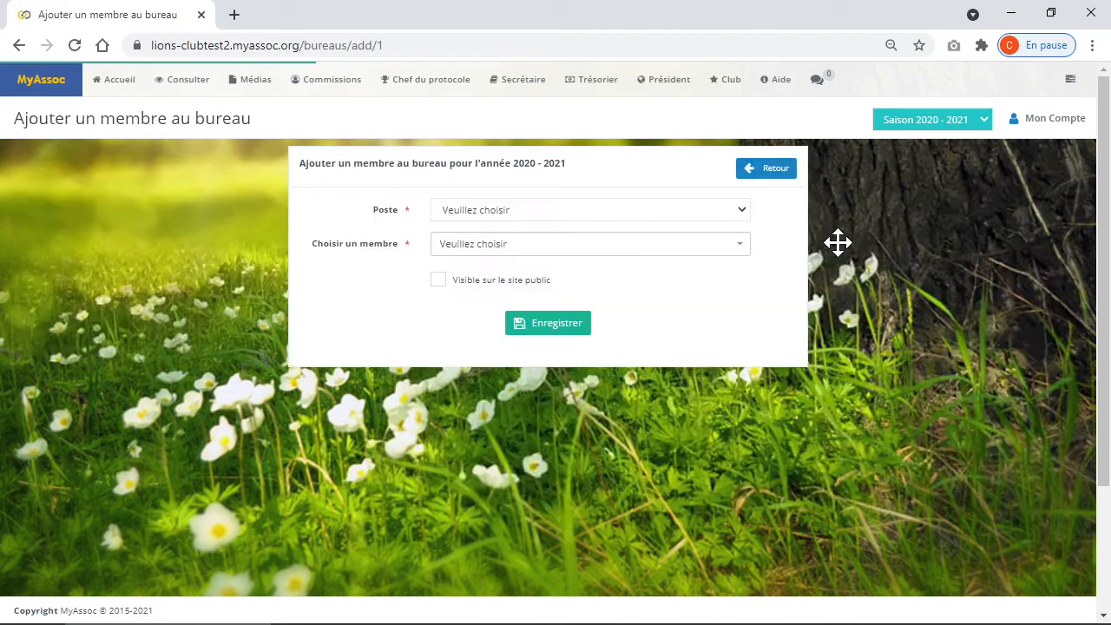
pyautogui.click(601, 212)
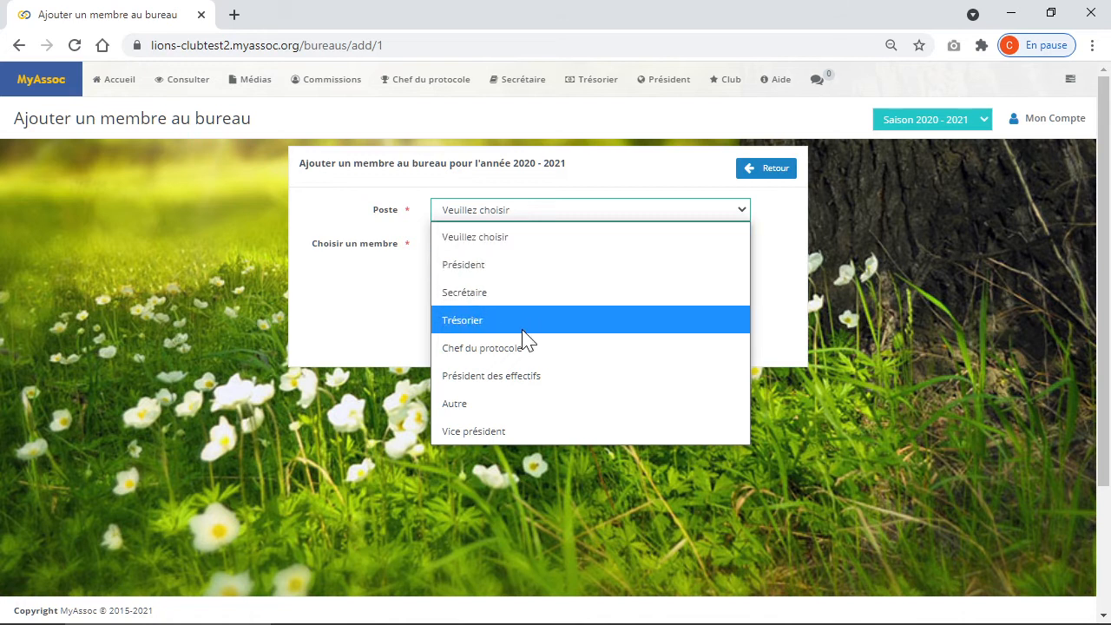
pyautogui.click(457, 408)
pyautogui.click(532, 467)
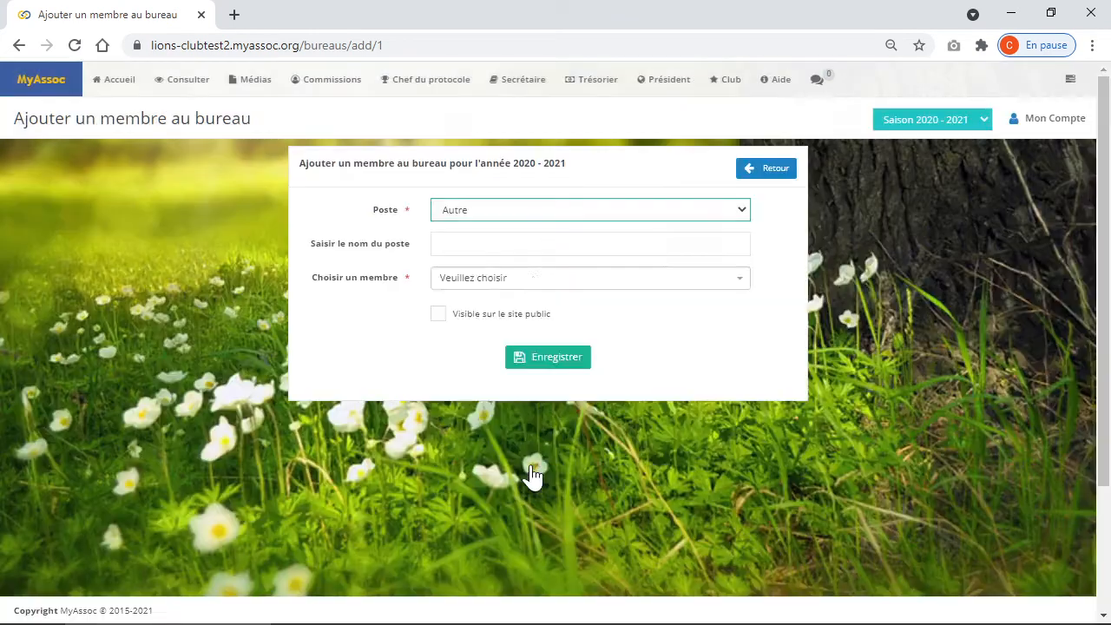
pyautogui.click(443, 244)
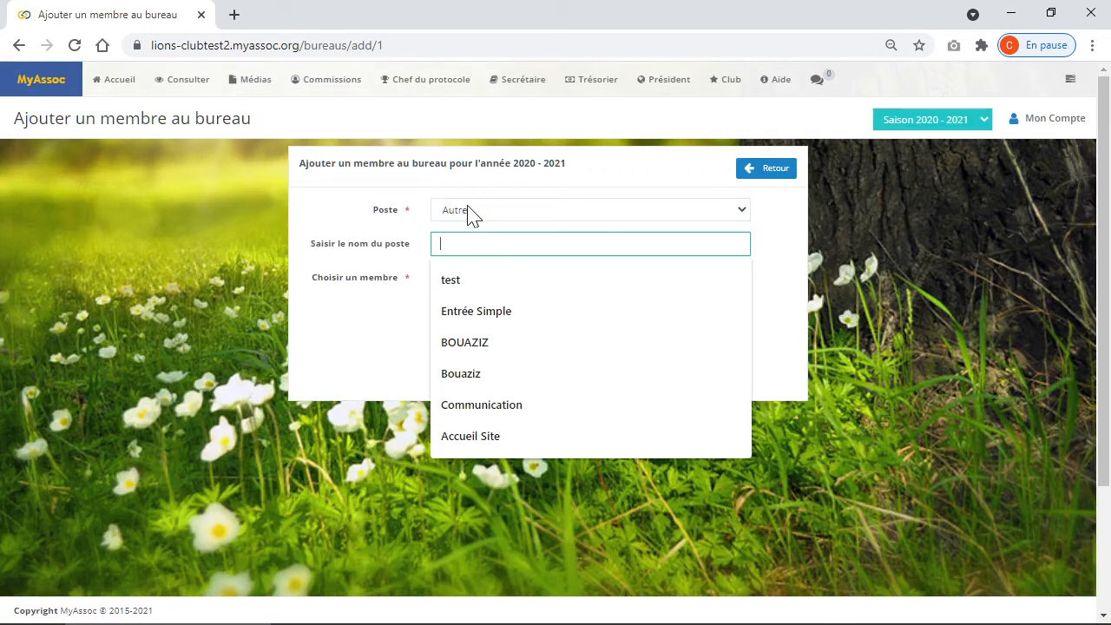
pyautogui.click(583, 182)
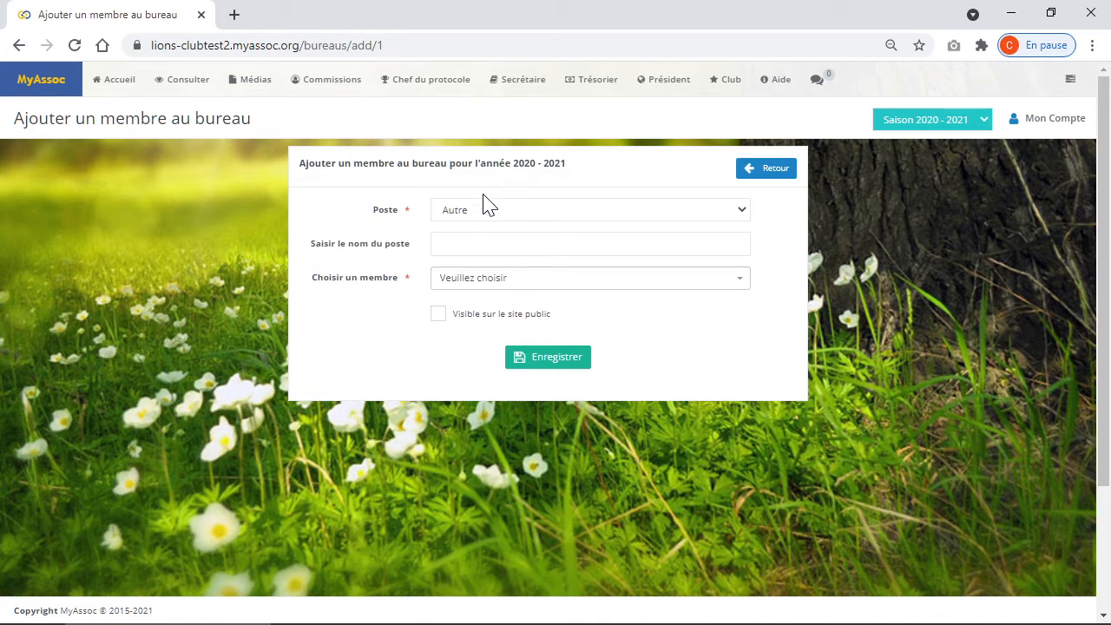
# - Try the post Secrétaire for the new bureau member and browse the members that can be chosen
pyautogui.click(455, 213)
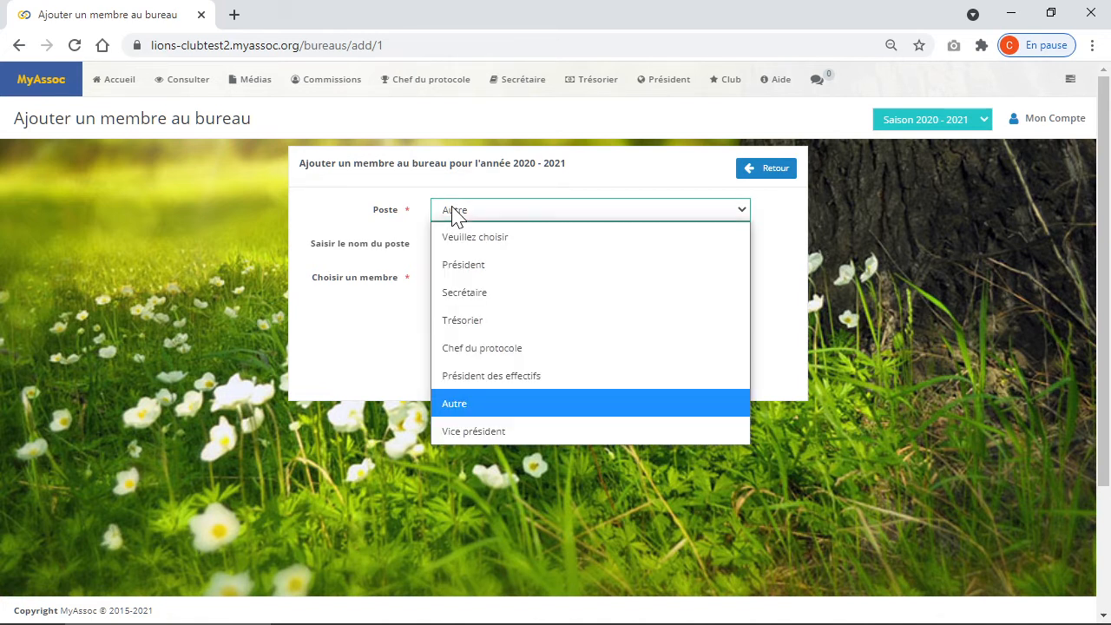
pyautogui.click(465, 292)
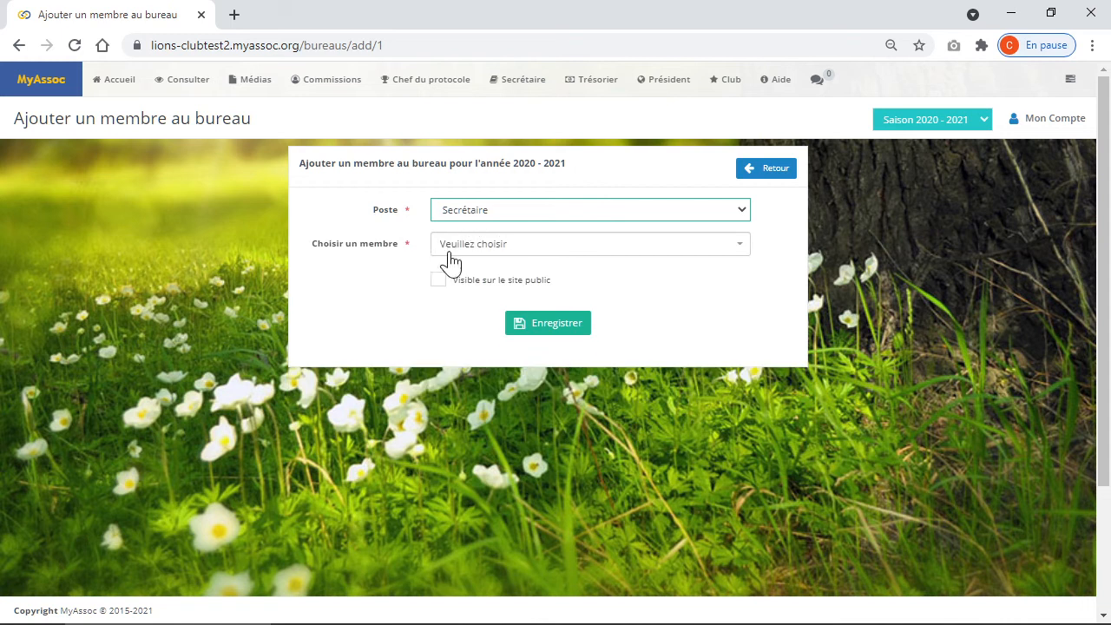
pyautogui.click(469, 249)
pyautogui.scroll(-5, 508, 382)
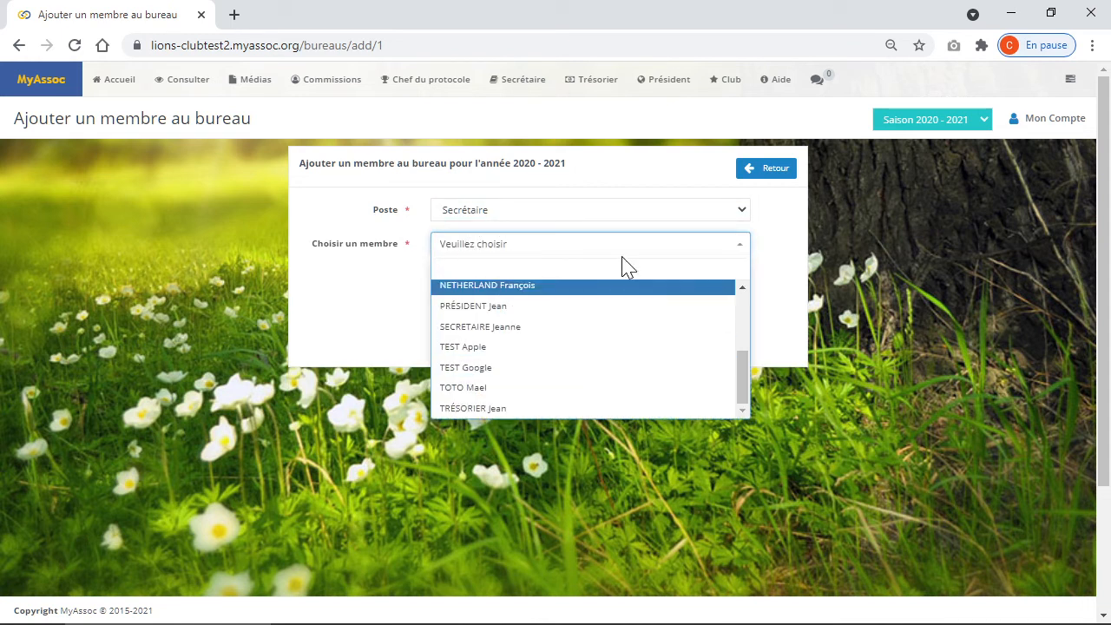
pyautogui.click(635, 182)
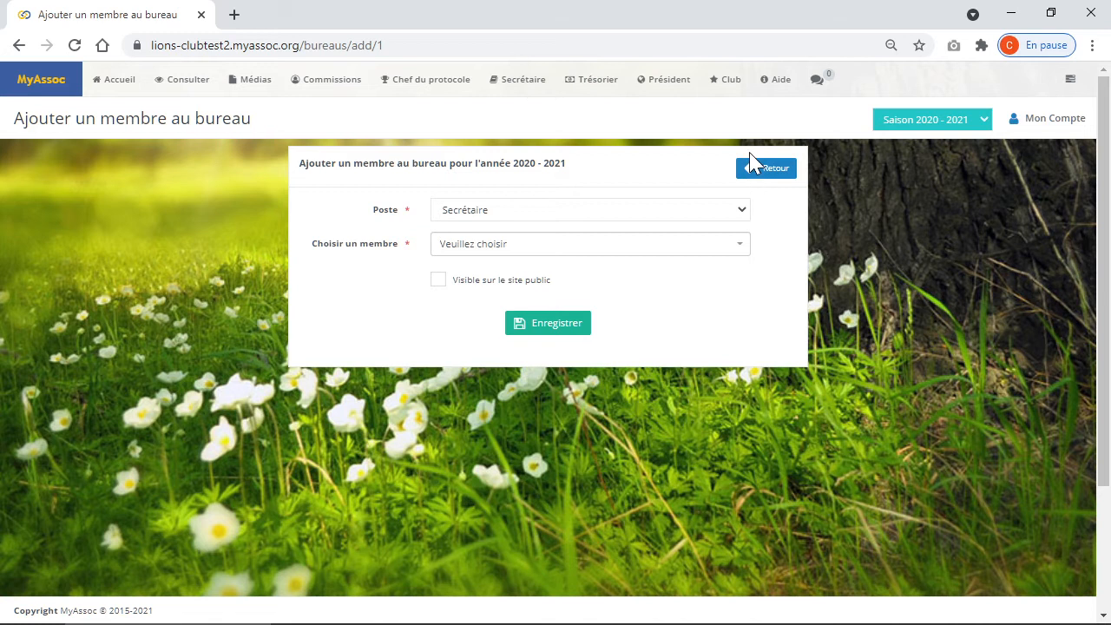
# - Return to the Bureau list without adding the member and look through the selectable working seasons
pyautogui.click(924, 114)
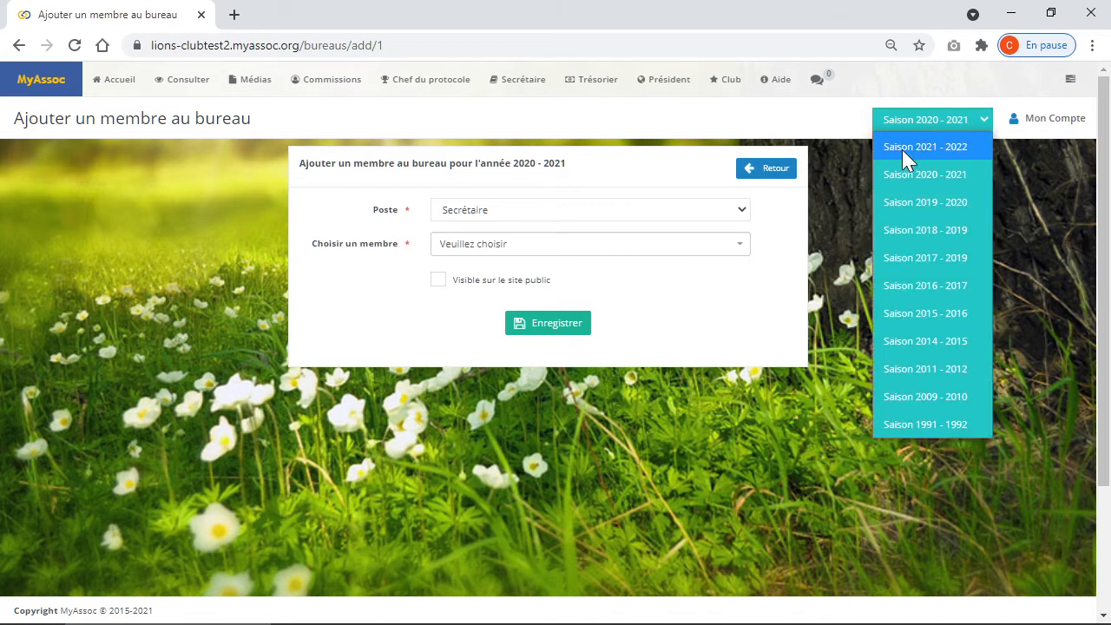
pyautogui.click(759, 184)
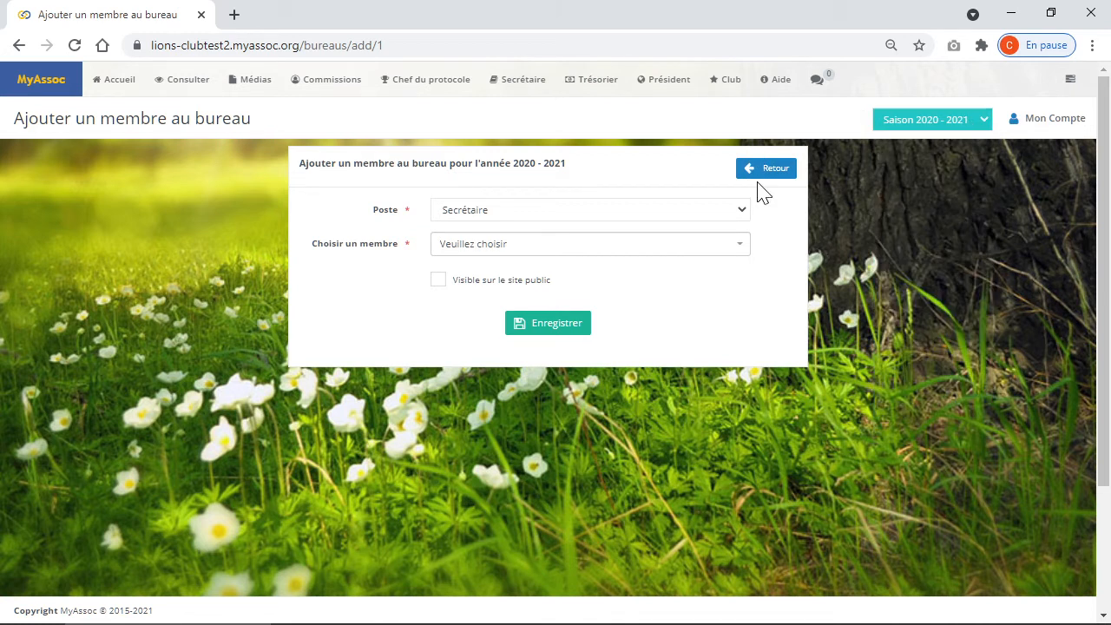
pyautogui.click(764, 171)
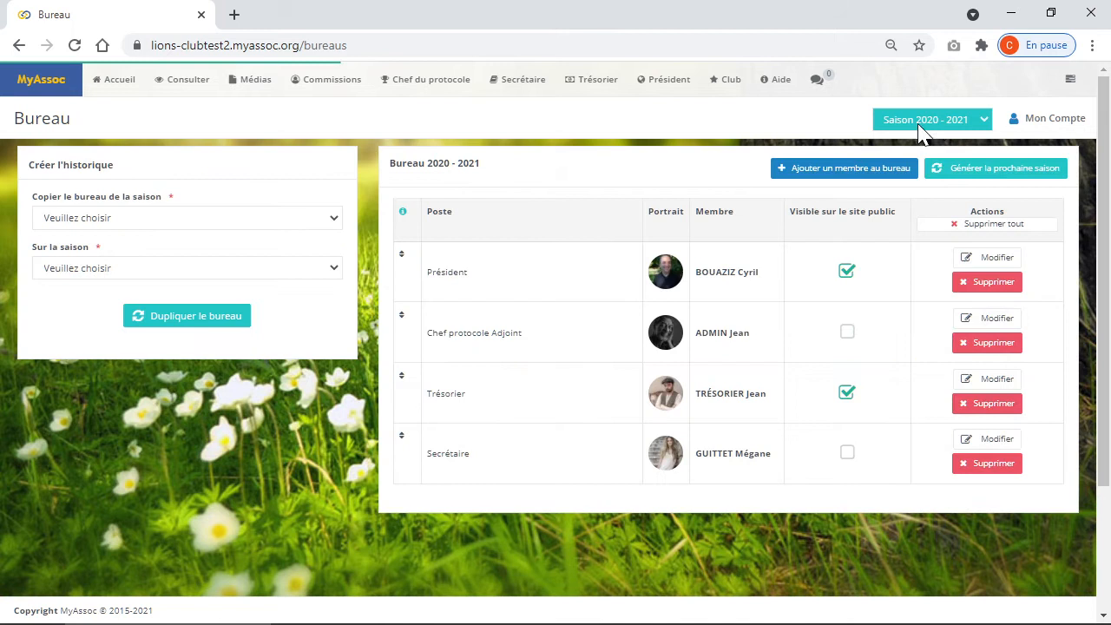
pyautogui.click(919, 125)
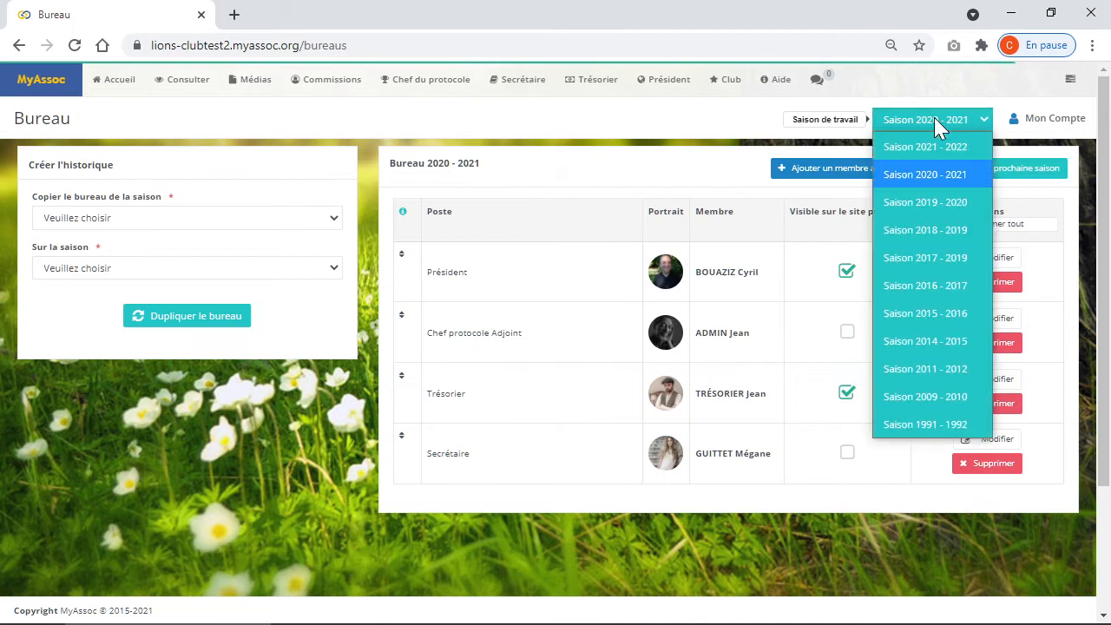
pyautogui.click(703, 178)
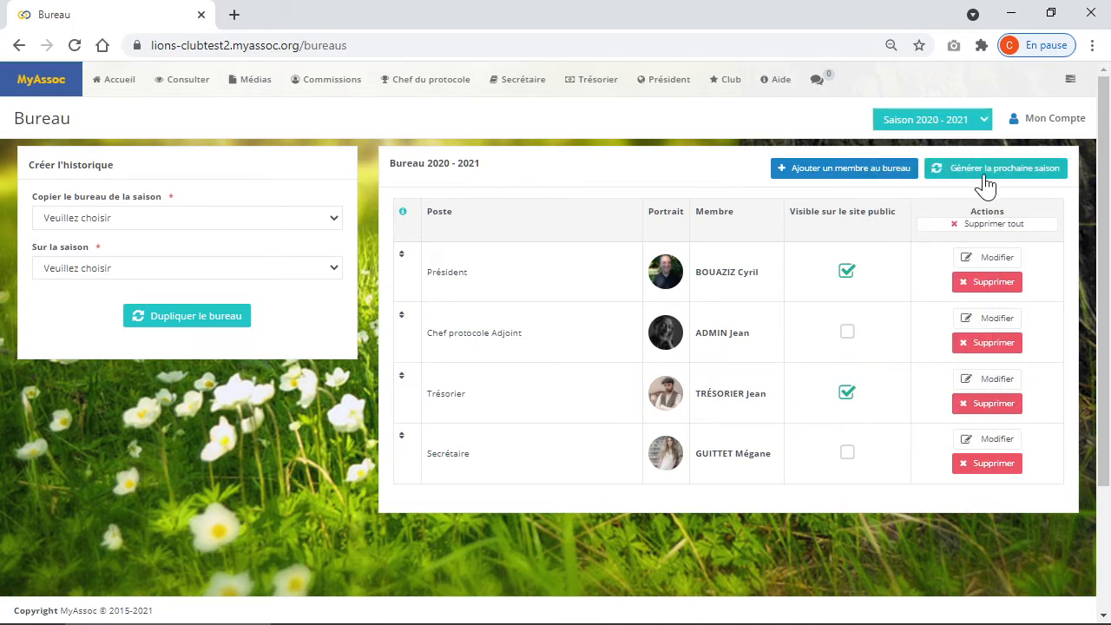
pyautogui.click(943, 124)
pyautogui.click(796, 132)
# - Reopen the Edition préfectorale page and generate the 2020 cerfa as a PDF for the season 2020 - 2021
pyautogui.click(530, 94)
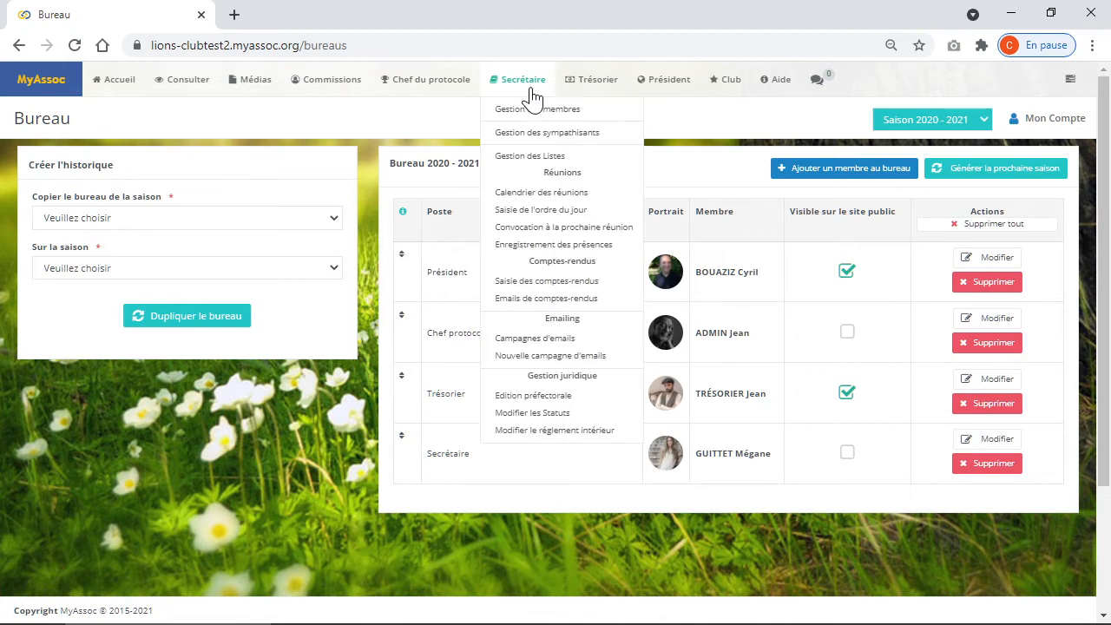
pyautogui.click(580, 395)
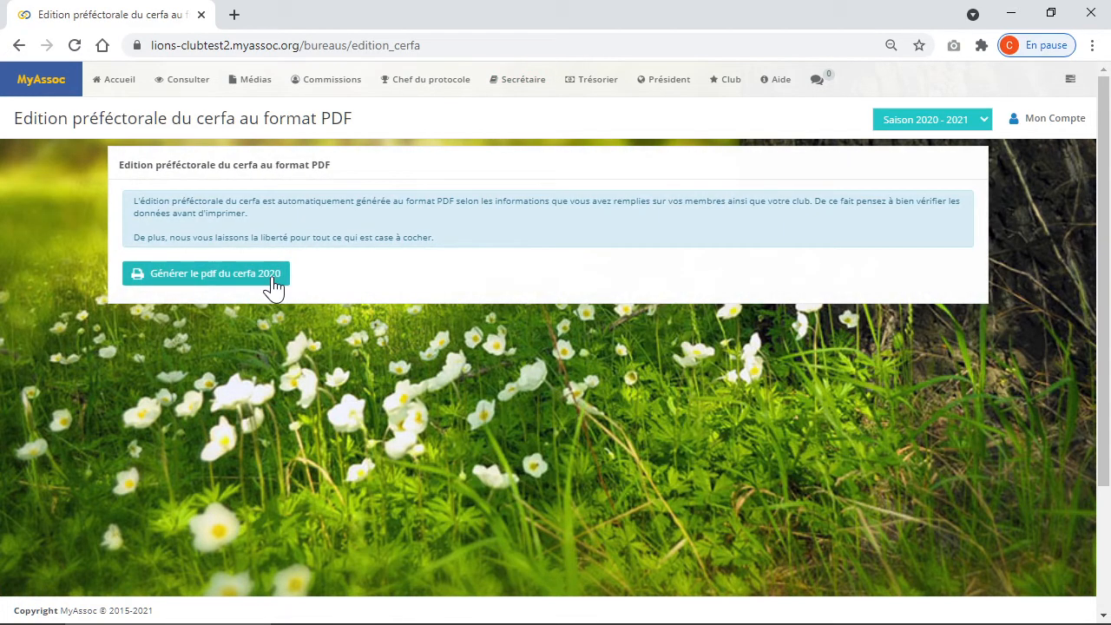
pyautogui.click(928, 123)
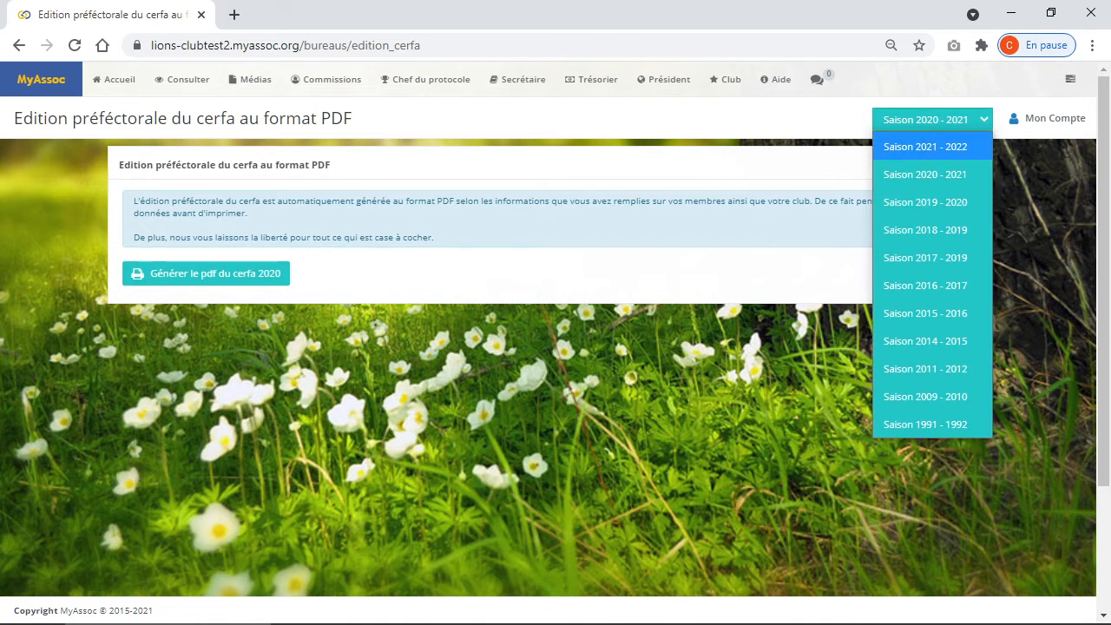
pyautogui.click(247, 283)
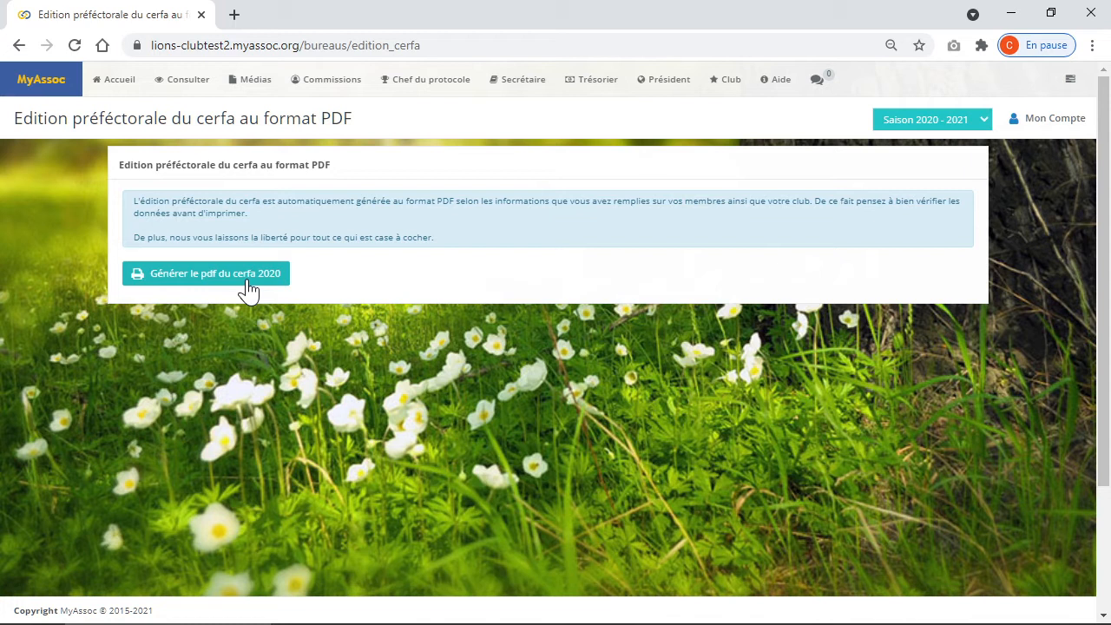
pyautogui.click(248, 286)
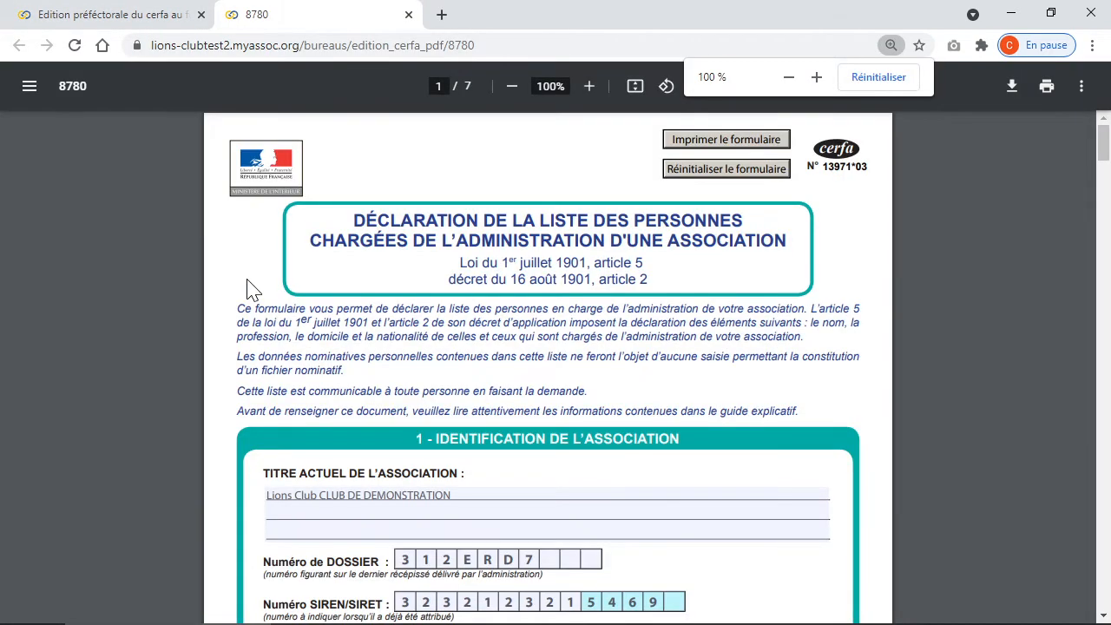
# - Review the association identification section of the generated cerfa form, and close the document
pyautogui.moveTo(1105, 146); pyautogui.dragTo(1106, 167)
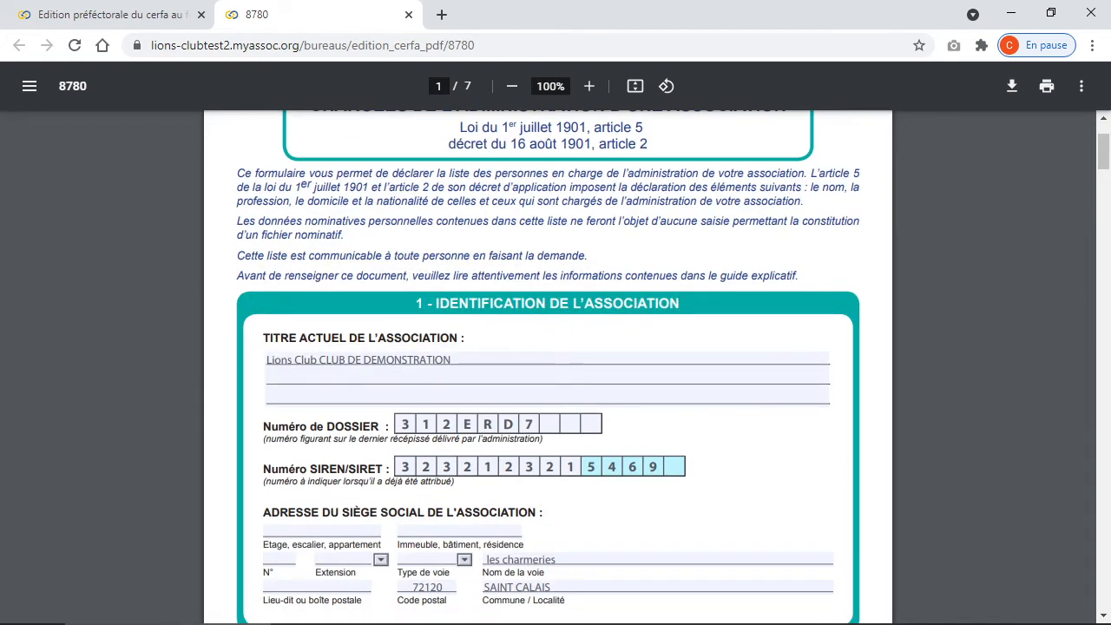
pyautogui.moveTo(1106, 156); pyautogui.dragTo(1105, 130)
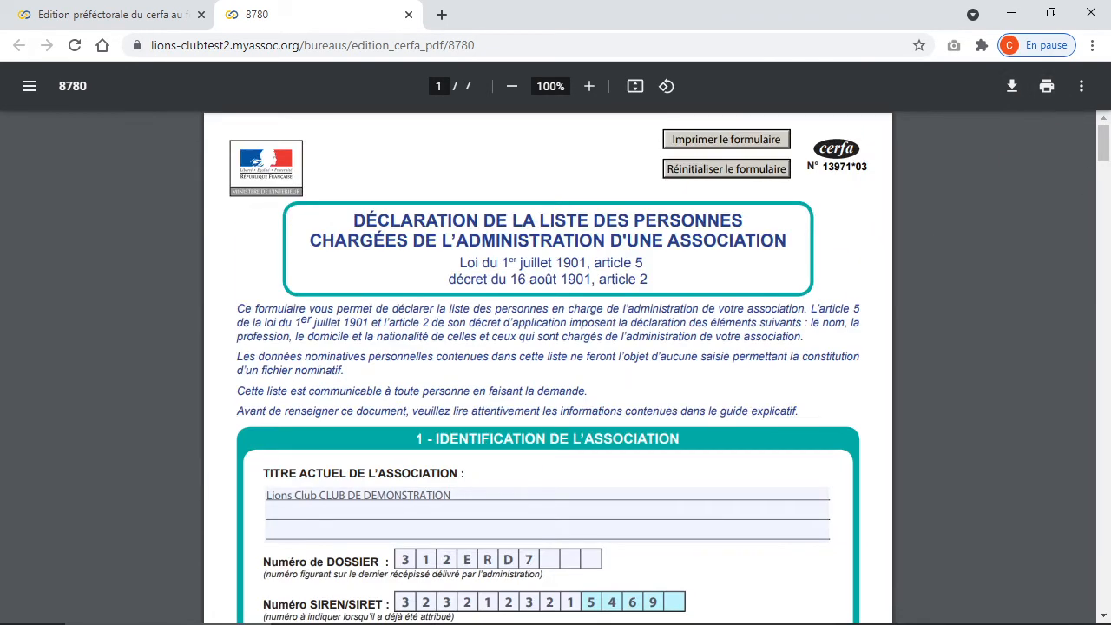
pyautogui.click(408, 15)
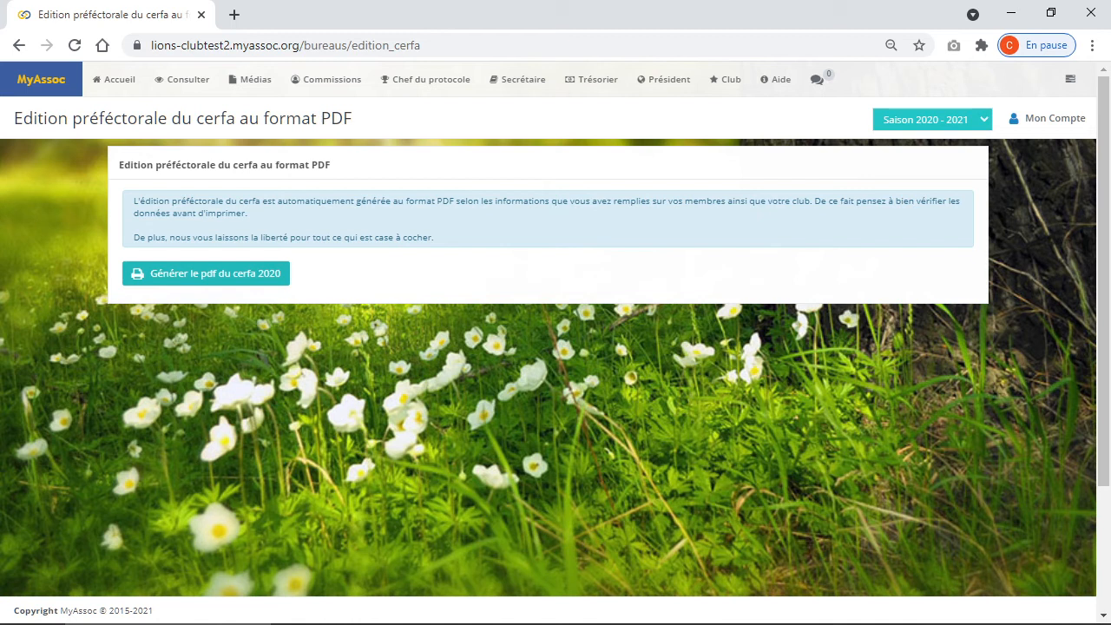
# - Look over the consultation options and open the club statutes for editing
pyautogui.click(518, 82)
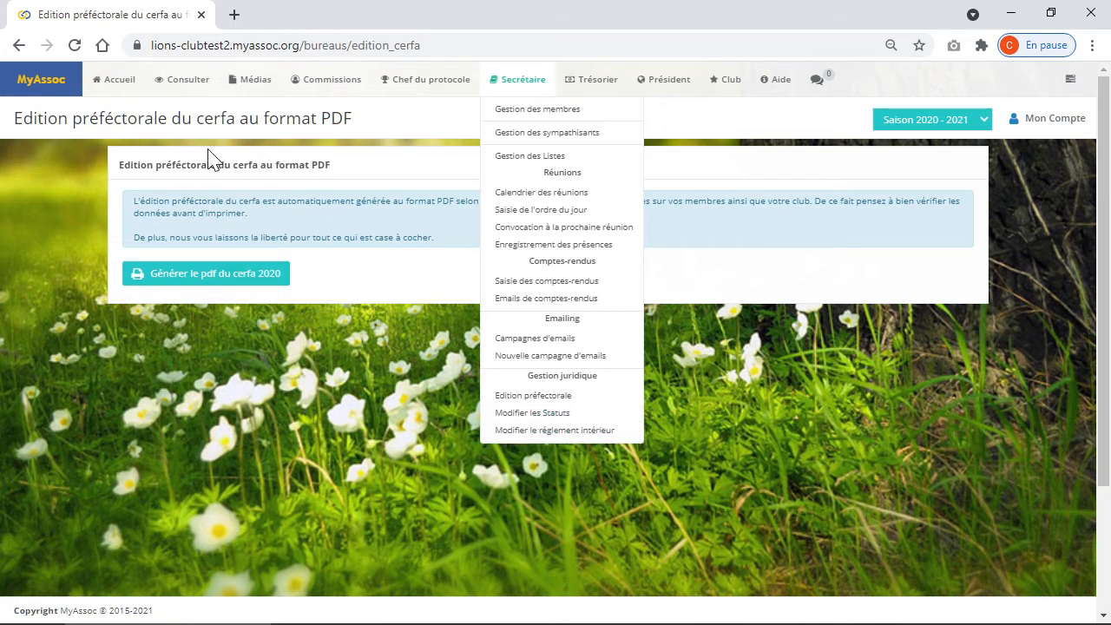
pyautogui.click(190, 91)
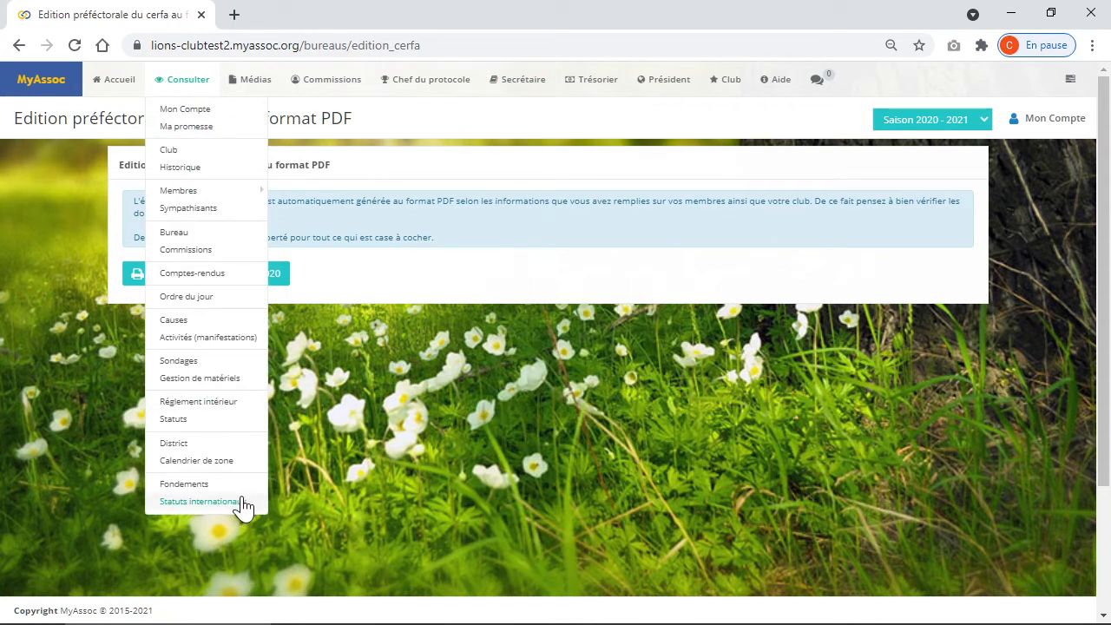
pyautogui.click(521, 94)
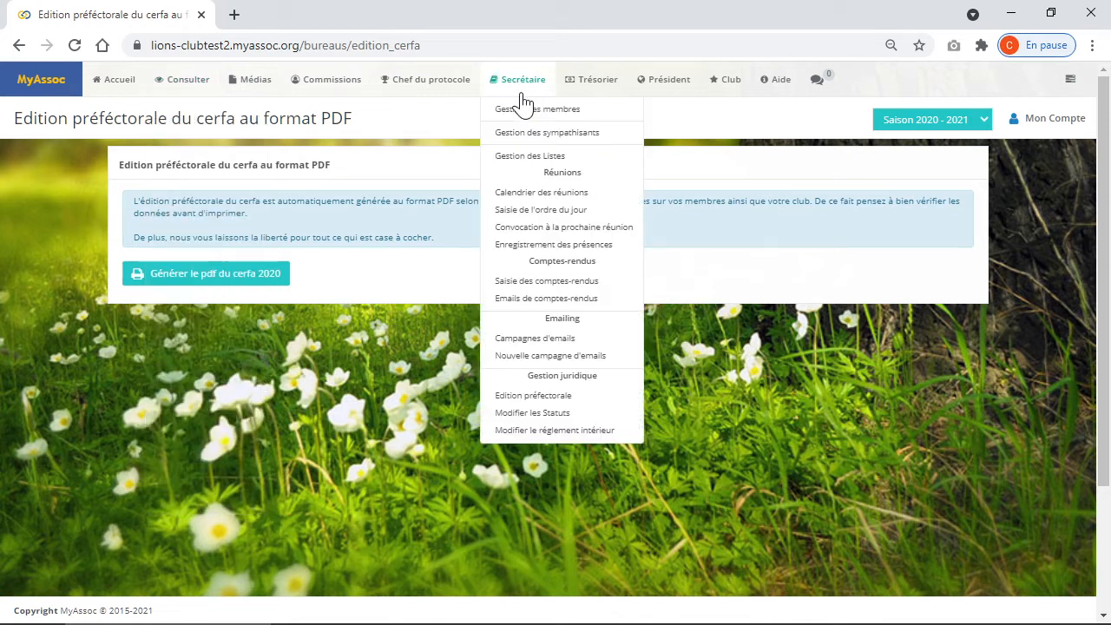
pyautogui.click(533, 413)
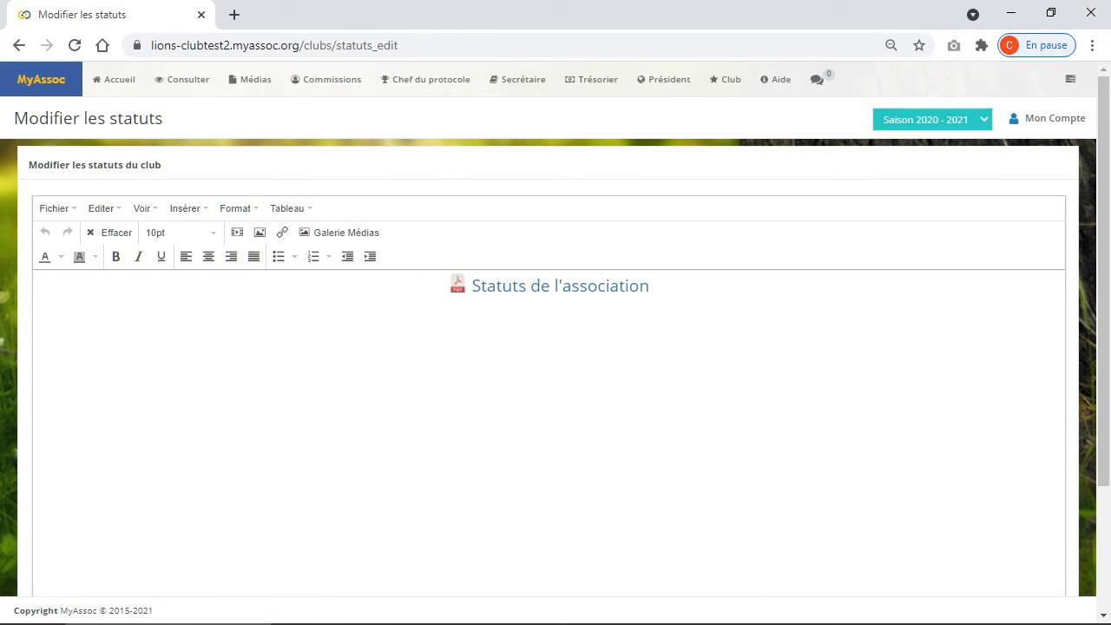
# - Delete the existing "Statuts de l'association" PDF link from the club statutes text
pyautogui.moveTo(651, 286); pyautogui.dragTo(450, 286)
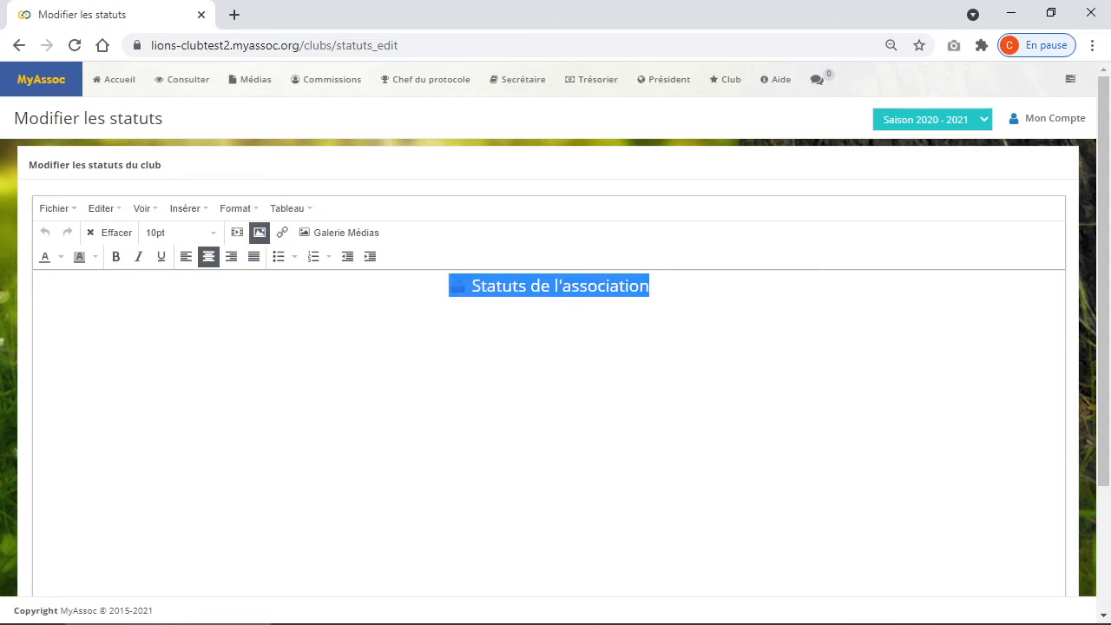
pyautogui.click(450, 285)
pyautogui.moveTo(649, 286); pyautogui.dragTo(450, 286)
pyautogui.press('Delete')
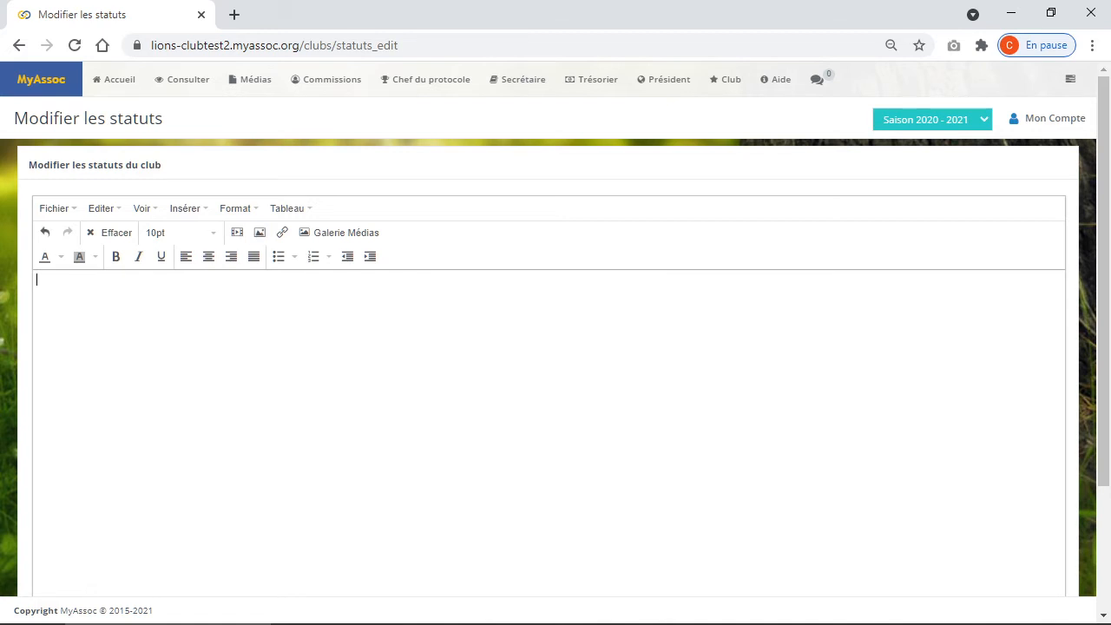
# - Insert "Ordre du jour.pdf" from the media gallery as a link in the empty club statutes text
pyautogui.click(345, 233)
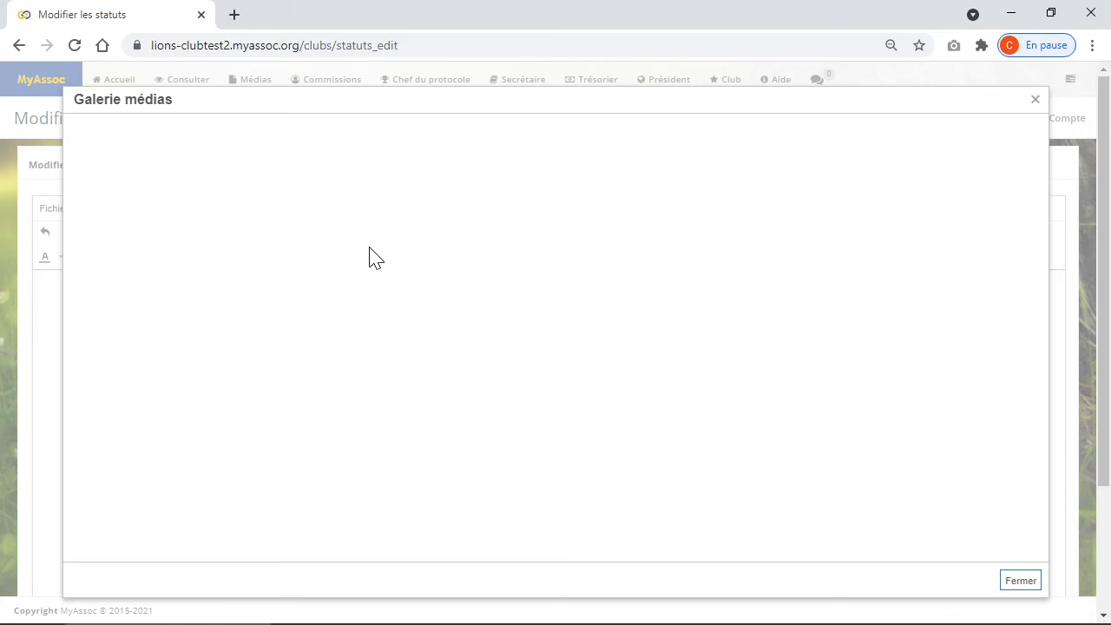
pyautogui.scroll(-3, 869, 513)
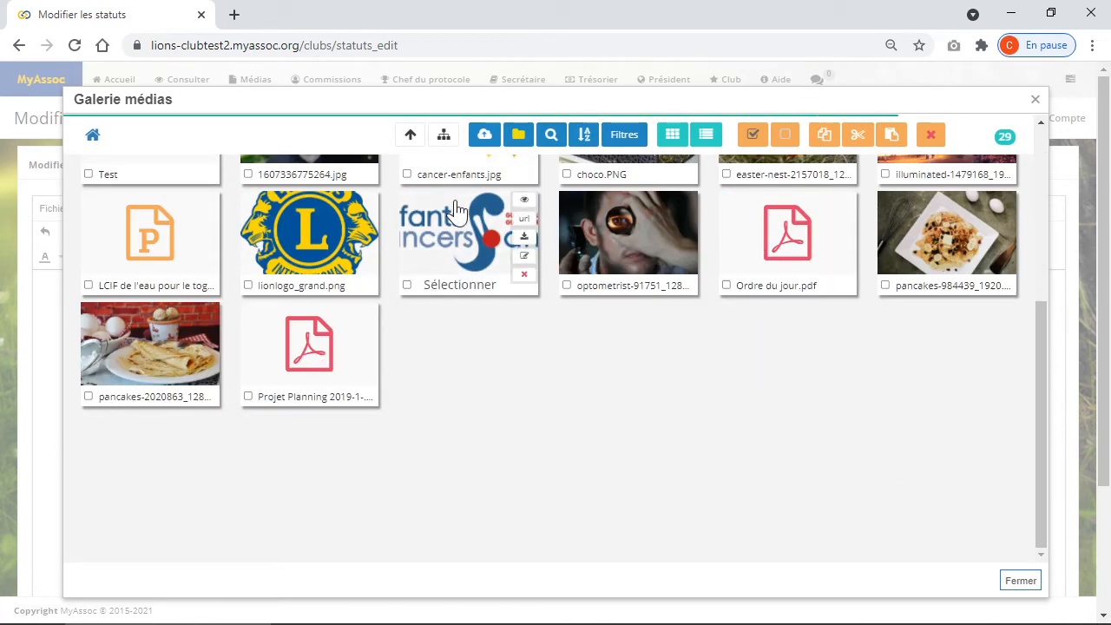
pyautogui.click(488, 141)
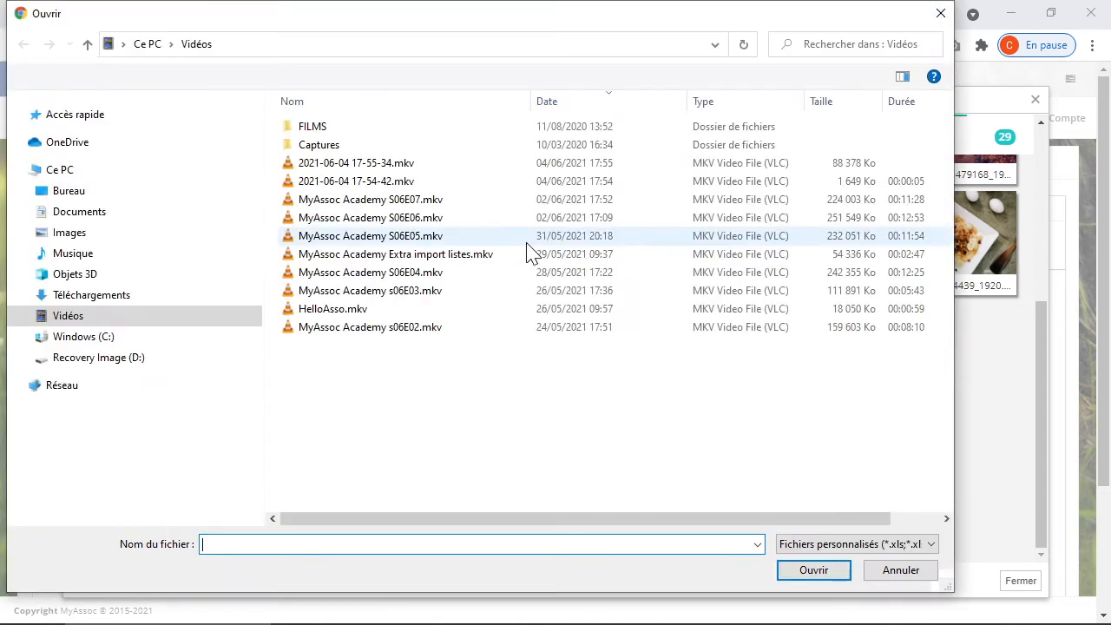
pyautogui.click(941, 13)
pyautogui.moveTo(799, 285)
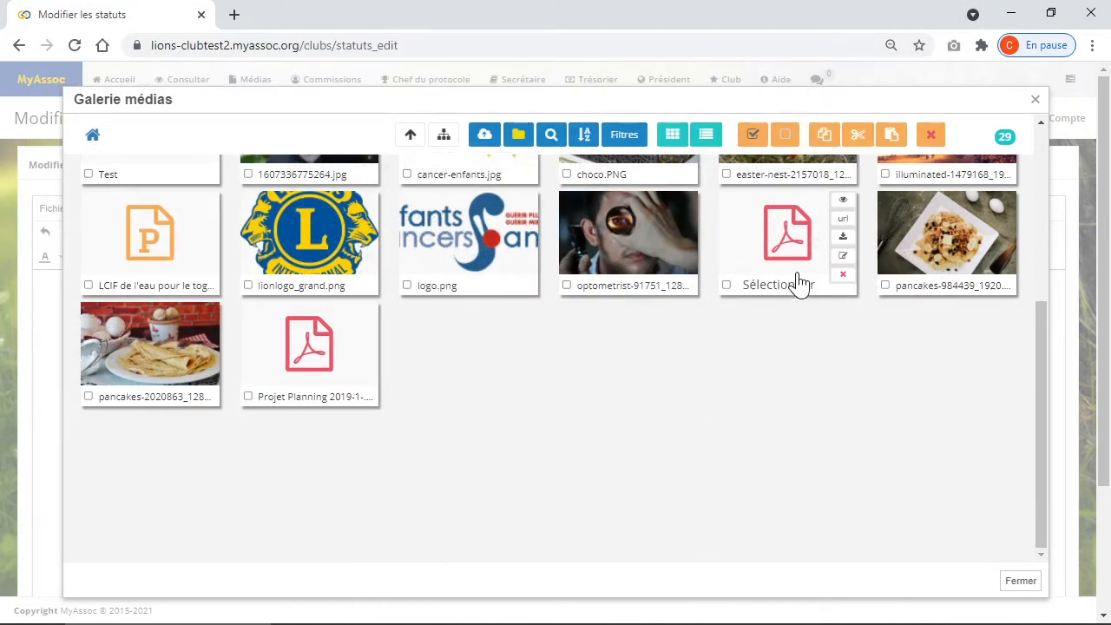
pyautogui.moveTo(806, 252)
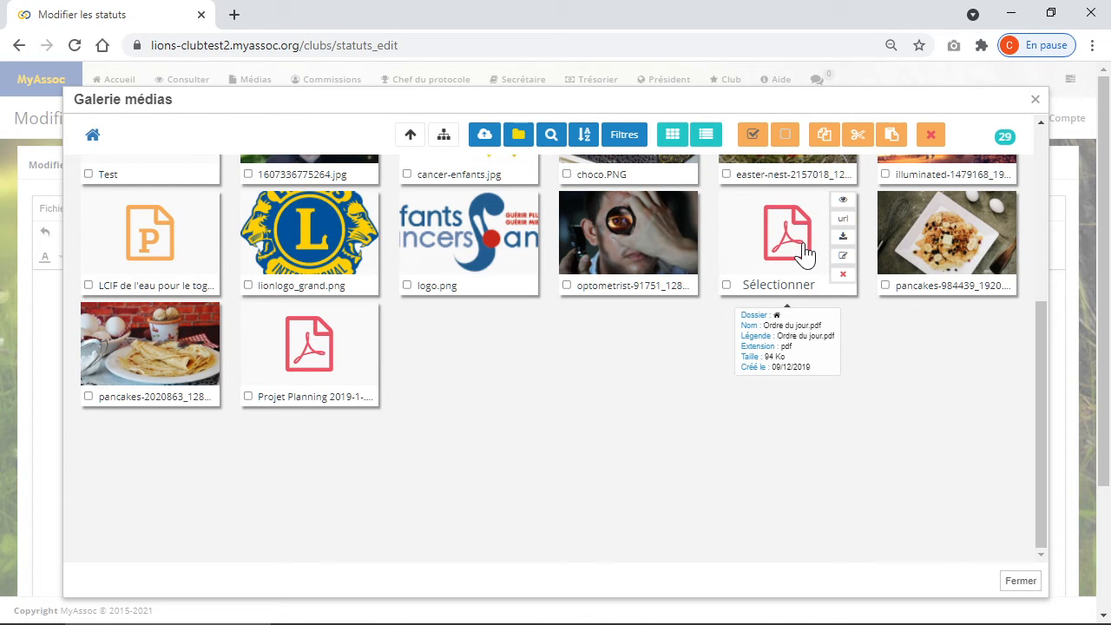
pyautogui.click(806, 252)
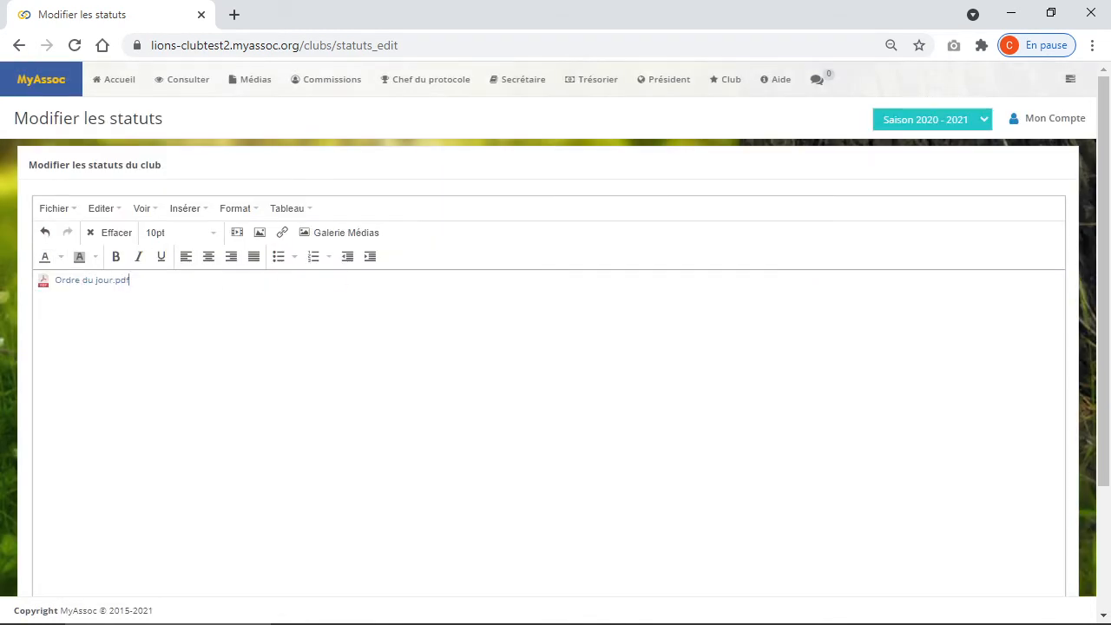
# - Set the inserted "Ordre du jour.pdf" link to 24px and enlarge its PDF icon to about the text height
pyautogui.moveTo(129, 280); pyautogui.dragTo(53, 280)
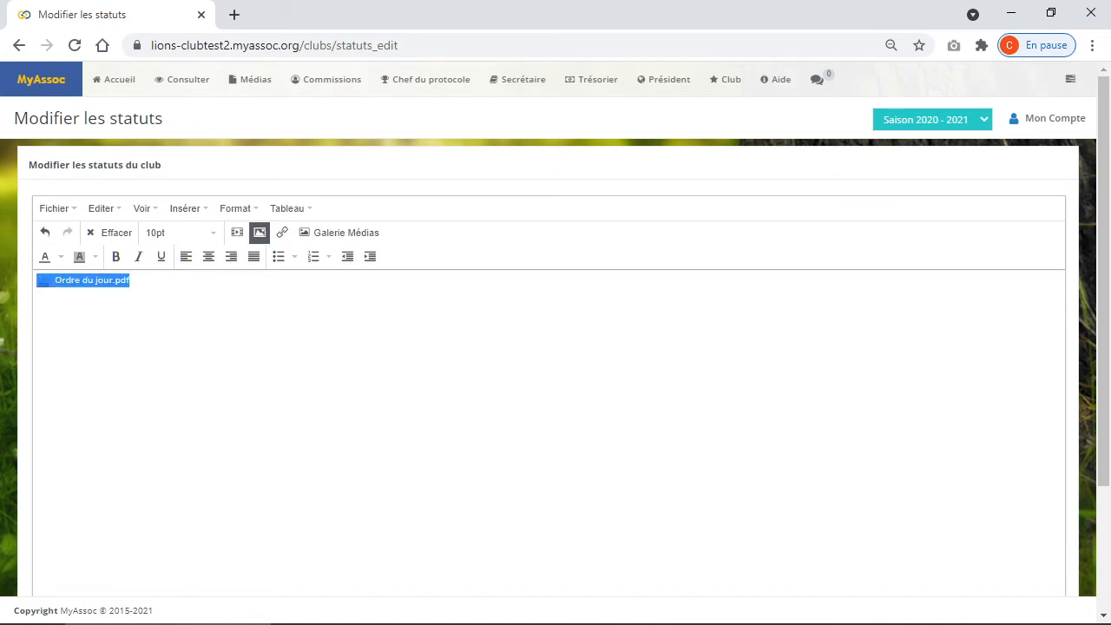
pyautogui.click(178, 233)
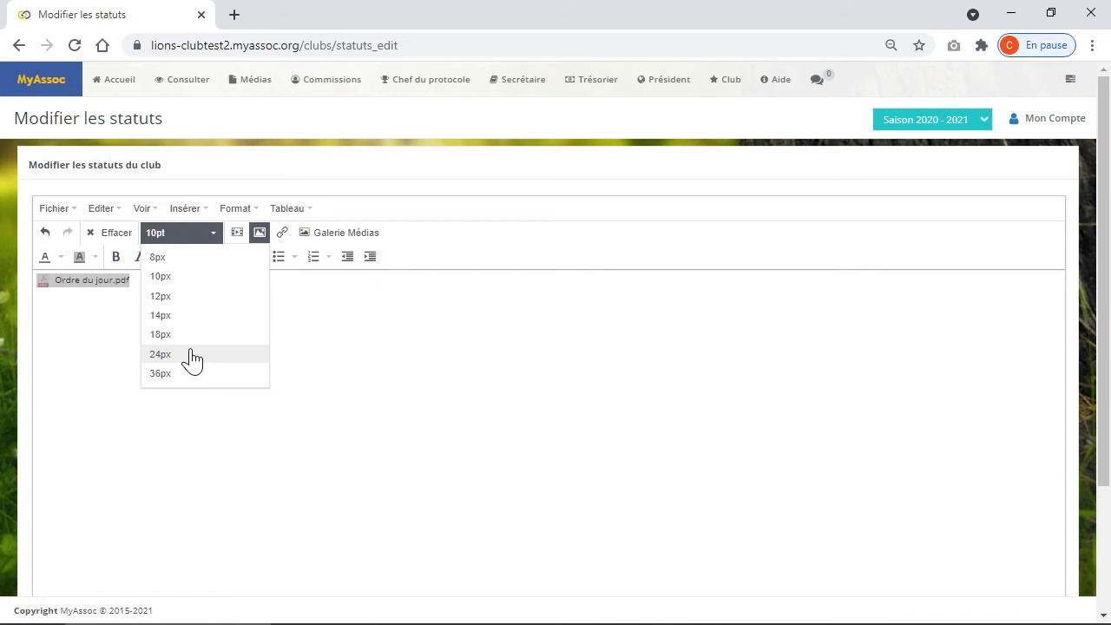
pyautogui.click(193, 354)
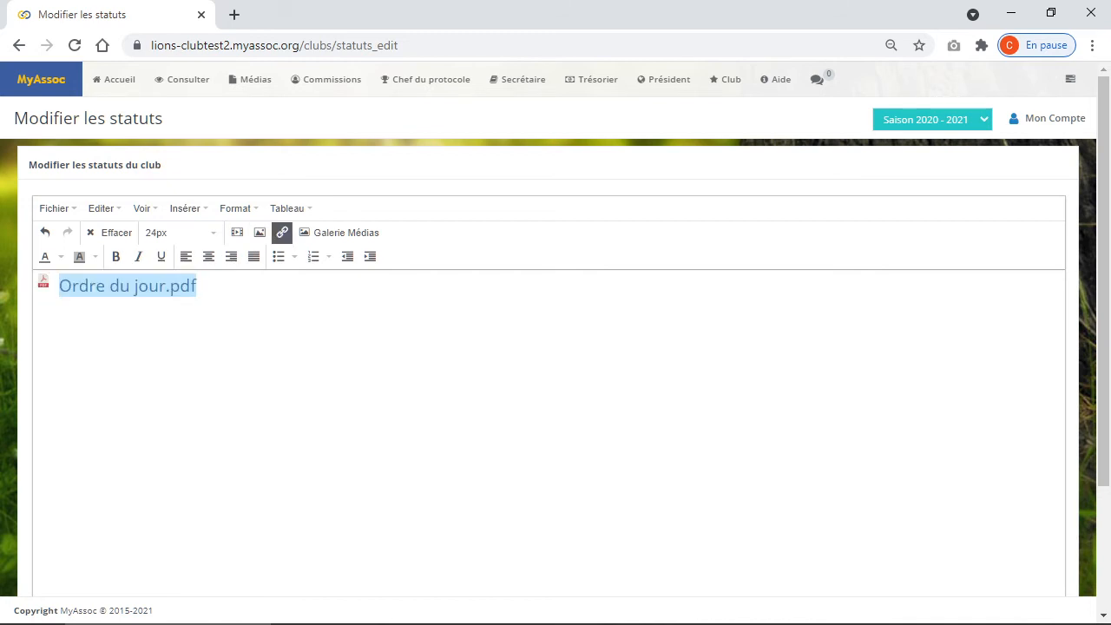
pyautogui.click(43, 282)
pyautogui.moveTo(52, 287)
pyautogui.mouseDown()
pyautogui.moveTo(70, 304)
pyautogui.moveTo(59, 297)
pyautogui.mouseUp()
pyautogui.tripleClick(124, 285)
pyautogui.click(61, 295)
pyautogui.tripleClick(81, 286)
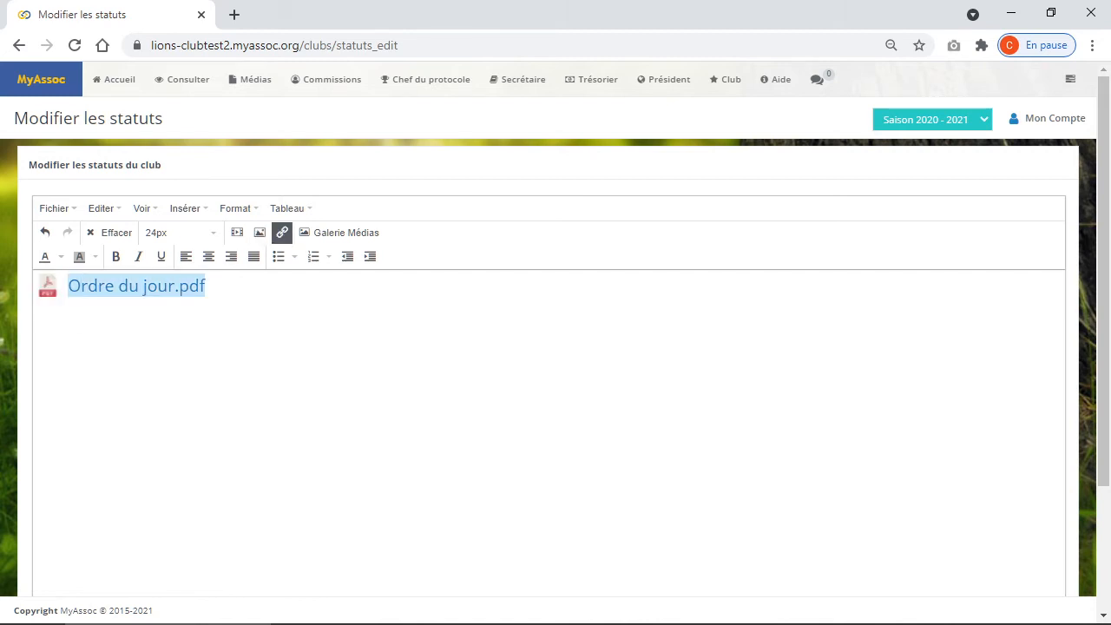
# - Change both the displayed text and the title of the PDF link to "Statuts de notre association"
pyautogui.moveTo(206, 286); pyautogui.dragTo(69, 286)
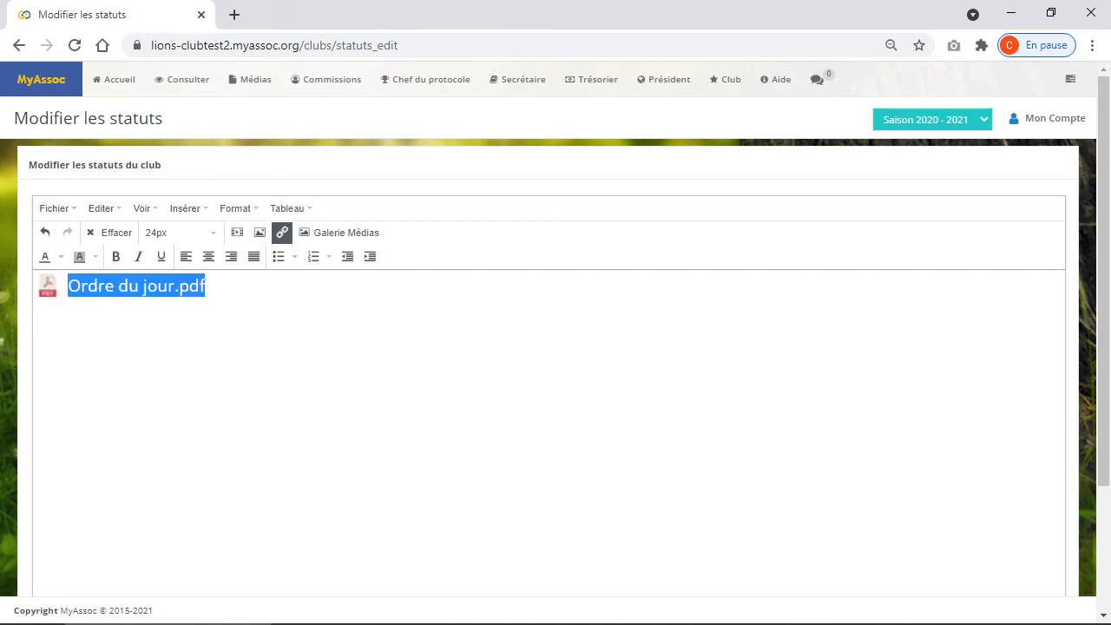
pyautogui.click(287, 237)
pyautogui.moveTo(551, 324); pyautogui.dragTo(392, 354)
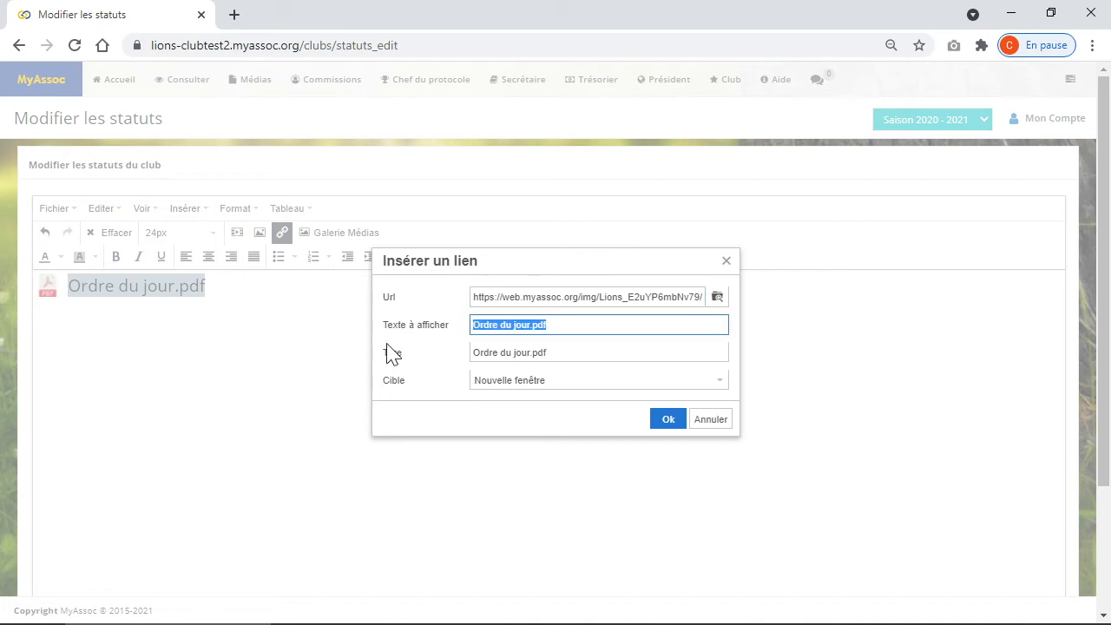
pyautogui.write('Statuts de notre association')
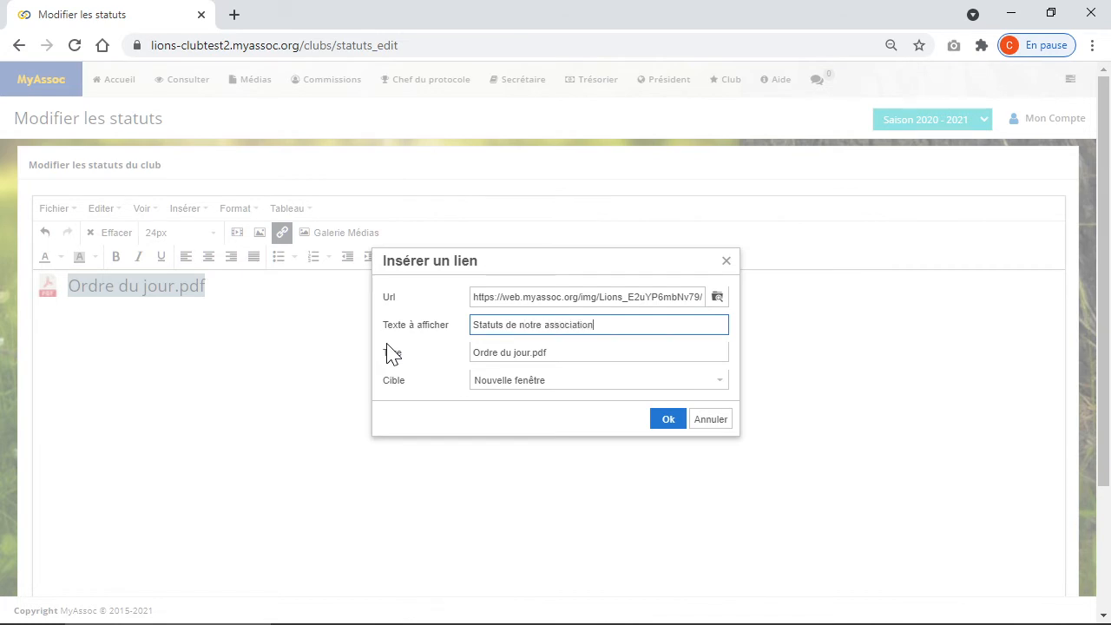
pyautogui.press('Tab')
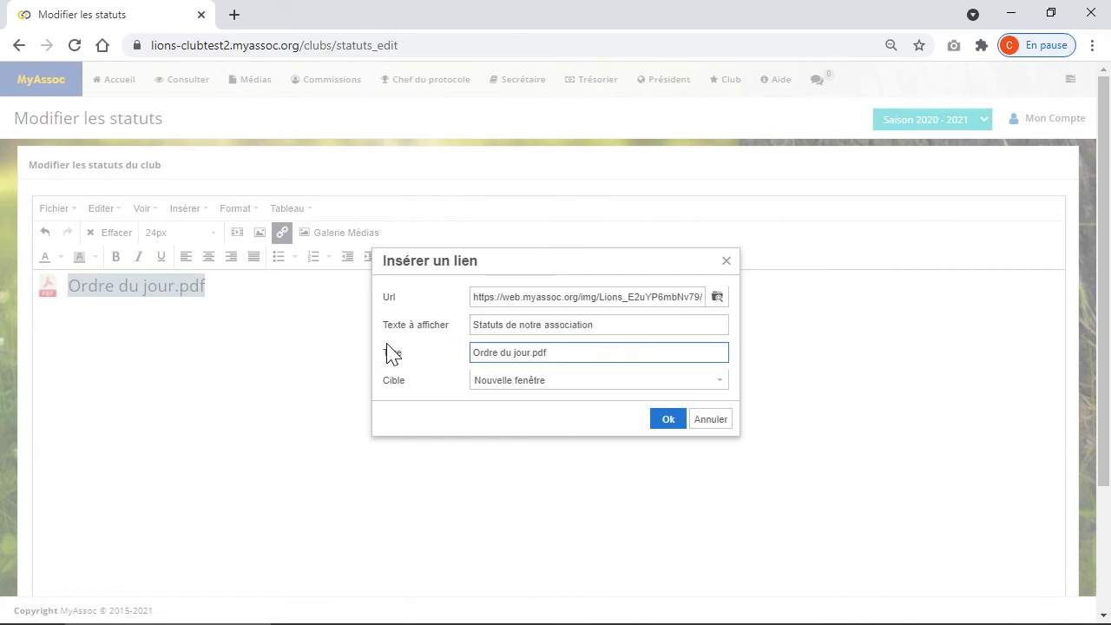
pyautogui.hotkey('shift', 'Tab')
pyautogui.hotkey('ctrl', 'c')
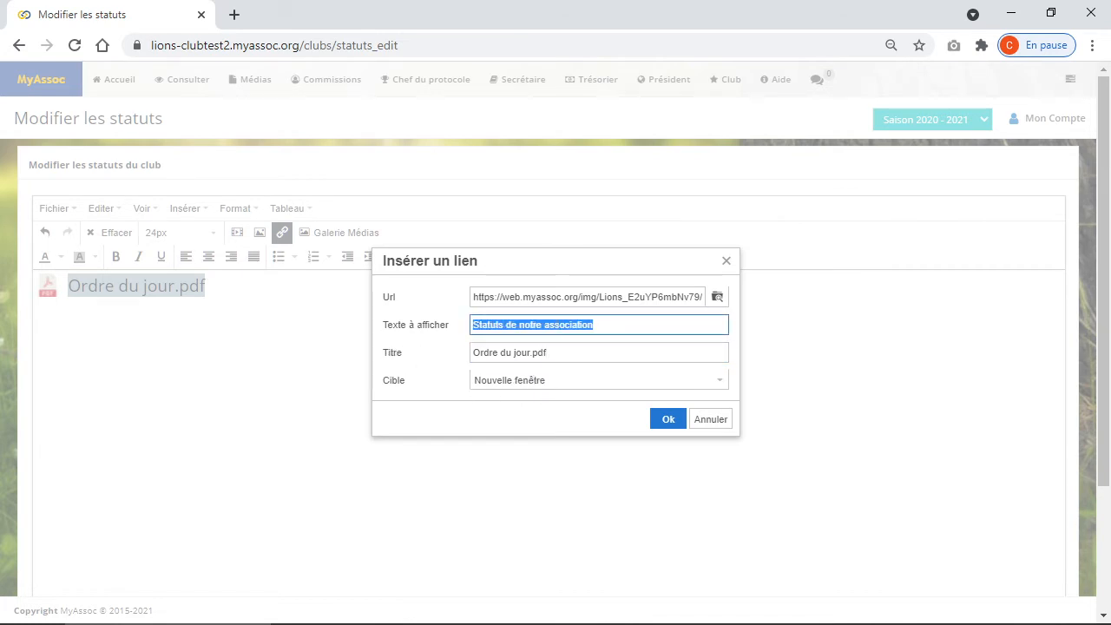
pyautogui.press('Tab')
pyautogui.hotkey('ctrl', 'v')
pyautogui.click(668, 419)
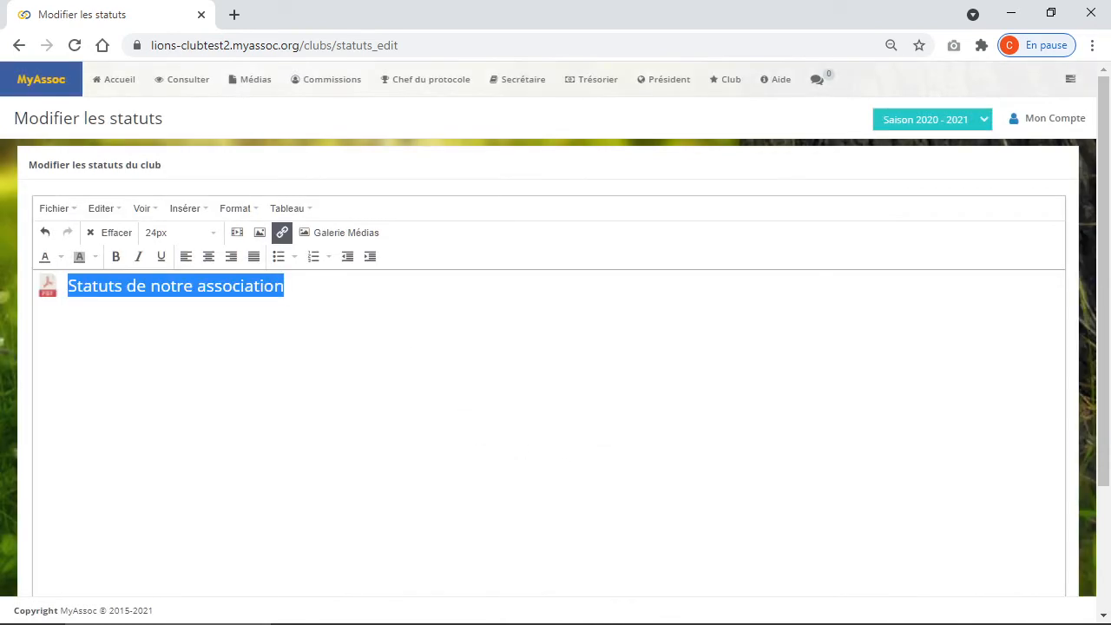
# - Centre the "Statuts de notre association" link with an empty line below it, and save the statutes
pyautogui.click(209, 256)
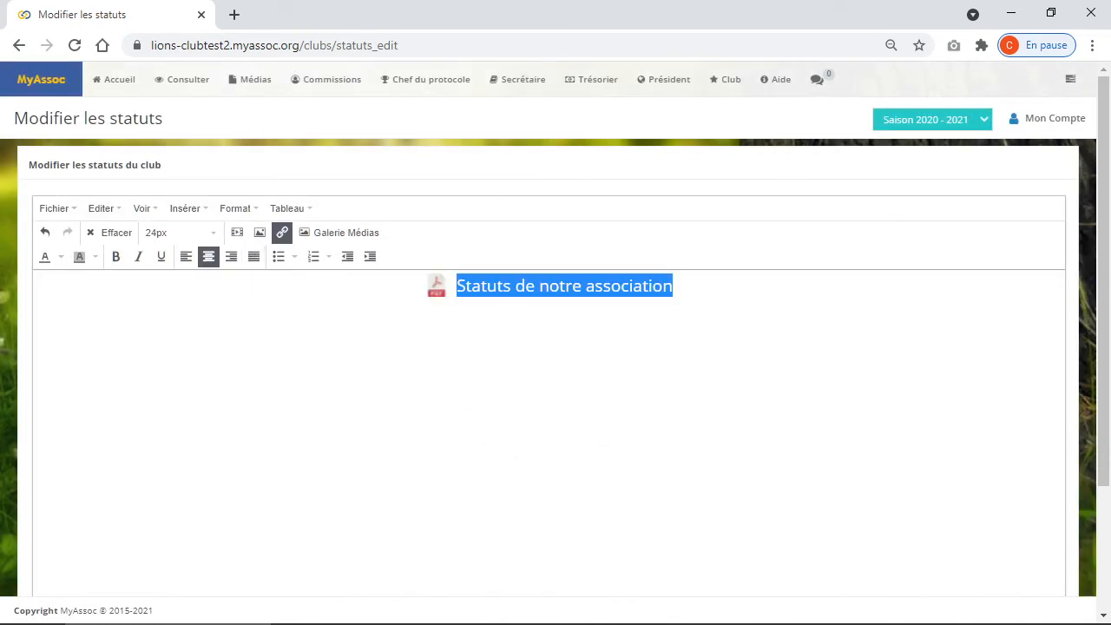
pyautogui.click(738, 291)
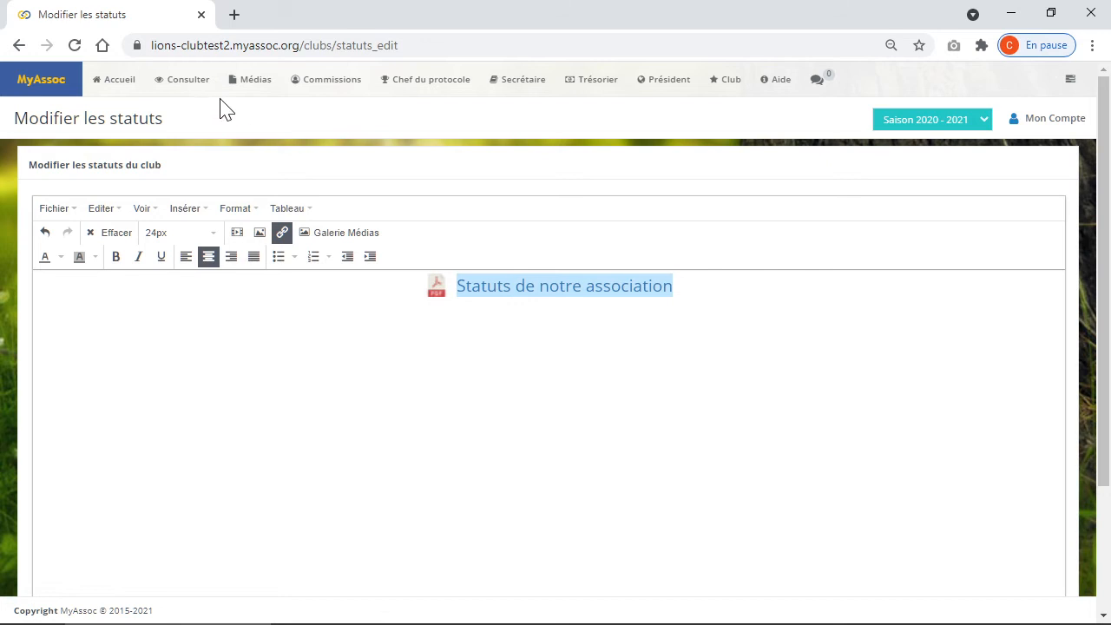
pyautogui.scroll(-2, 391, 321)
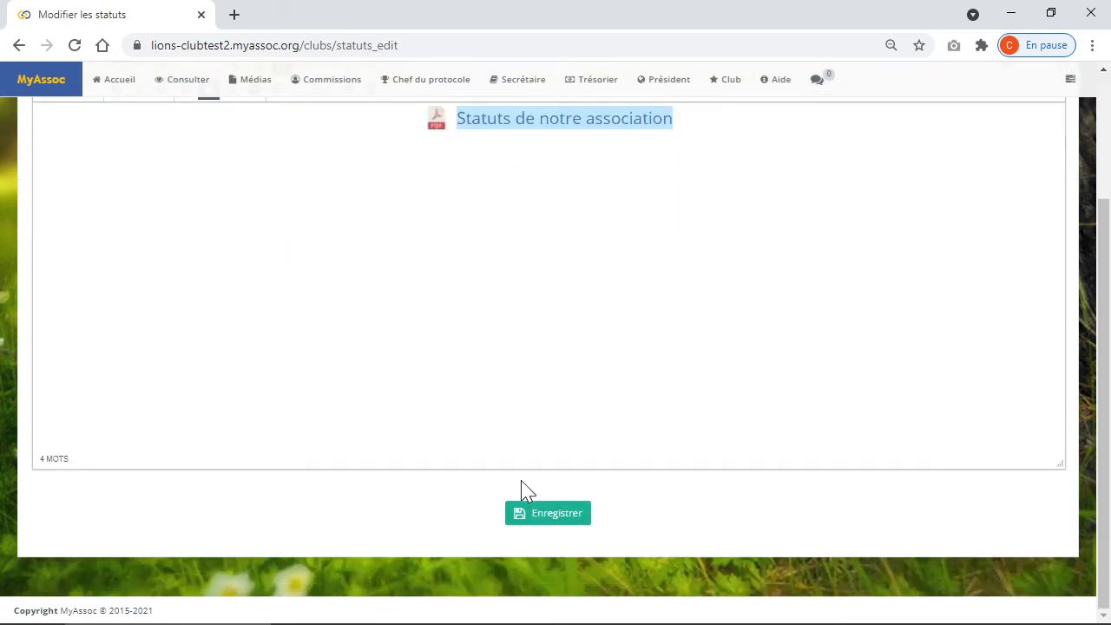
pyautogui.click(547, 514)
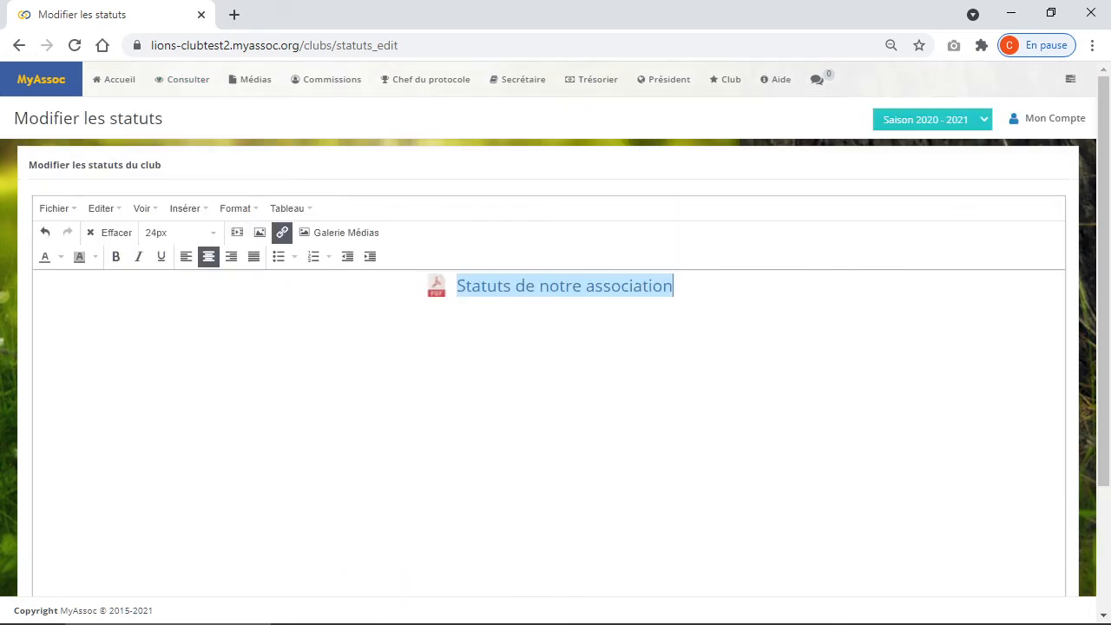
pyautogui.press('Return')
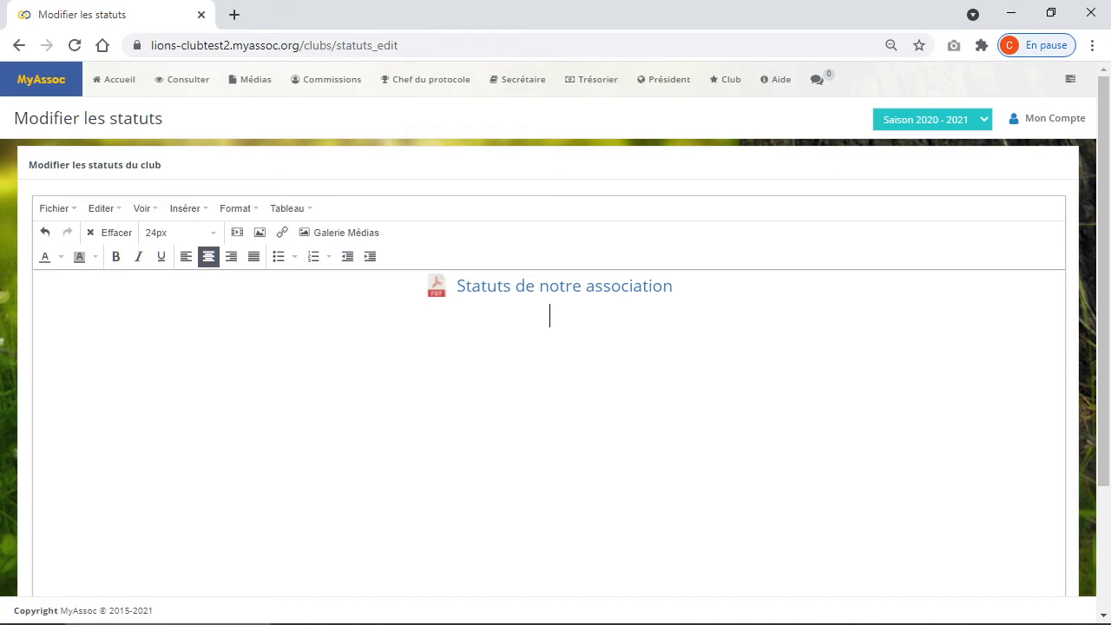
pyautogui.scroll(-2, 165, 95)
pyautogui.click(544, 514)
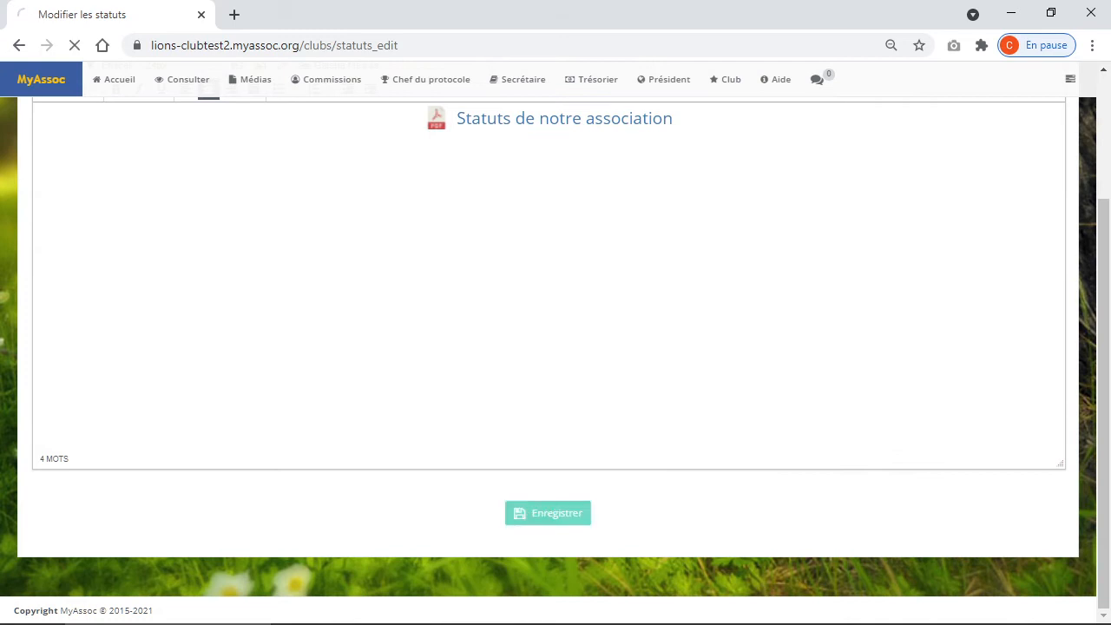
# - Consult the saved statutes page and reopen the club statutes for editing
pyautogui.click(195, 86)
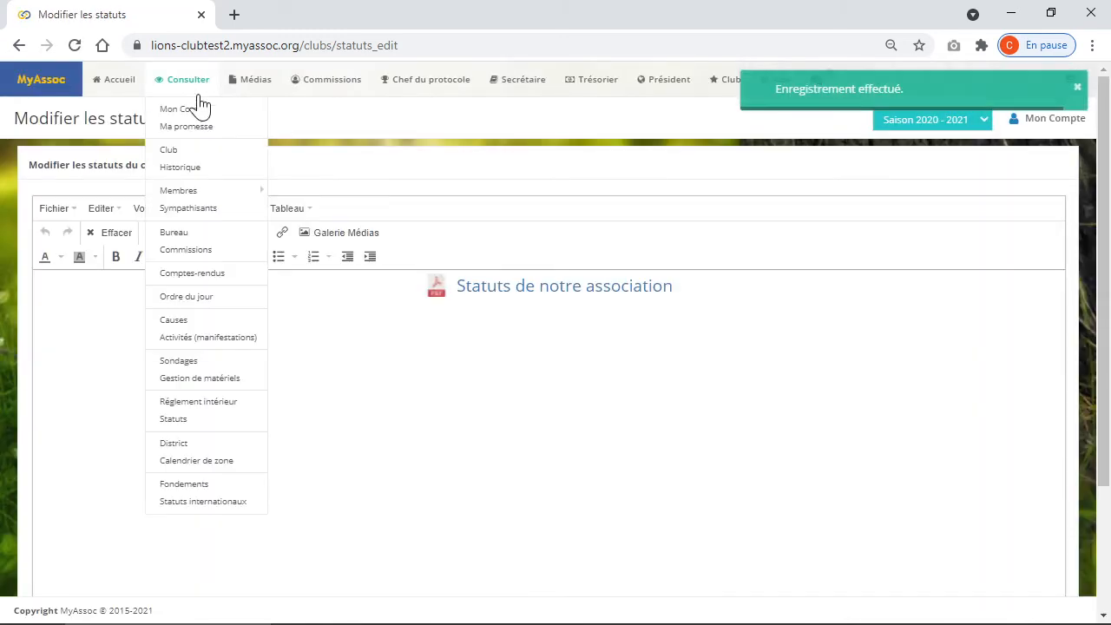
pyautogui.click(184, 421)
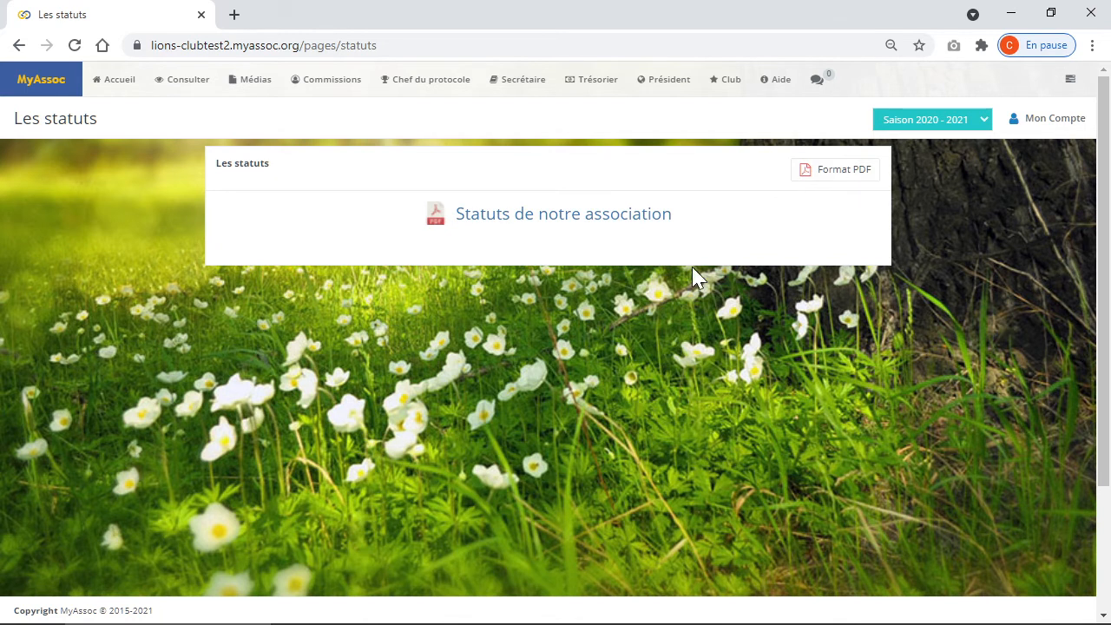
pyautogui.click(539, 83)
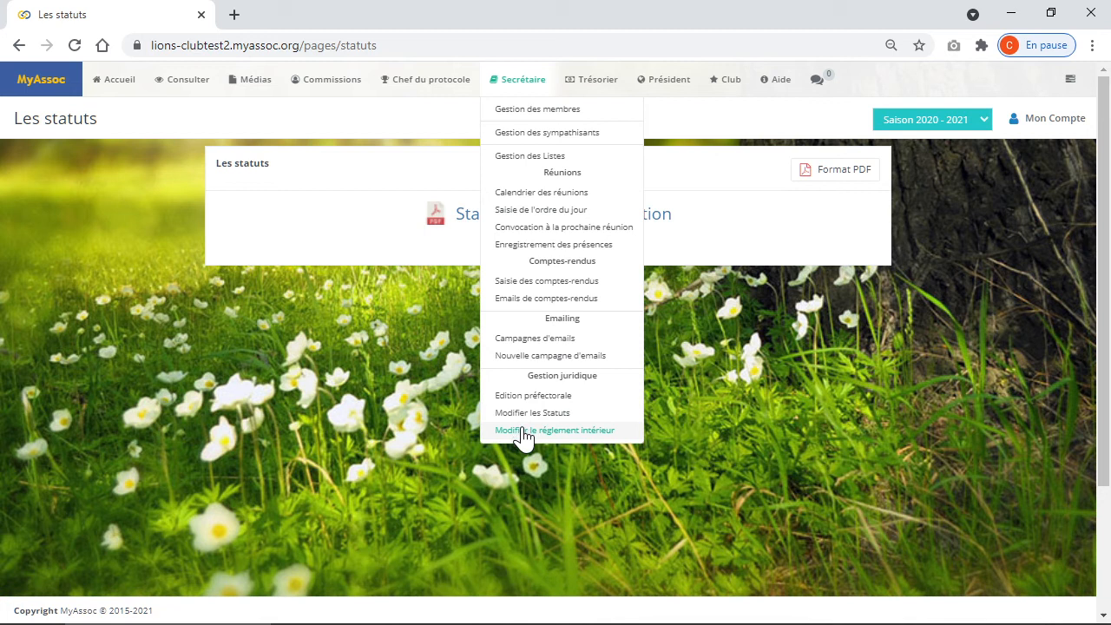
pyautogui.click(576, 431)
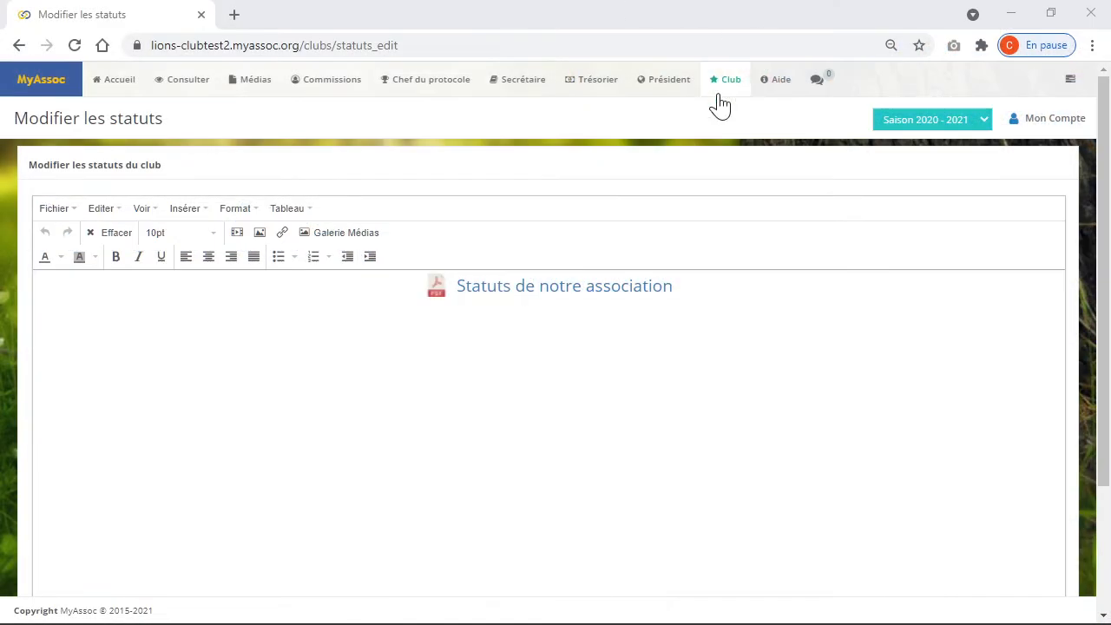
# - Open the club's details for modification and look over the address, communication and social network information
pyautogui.click(733, 83)
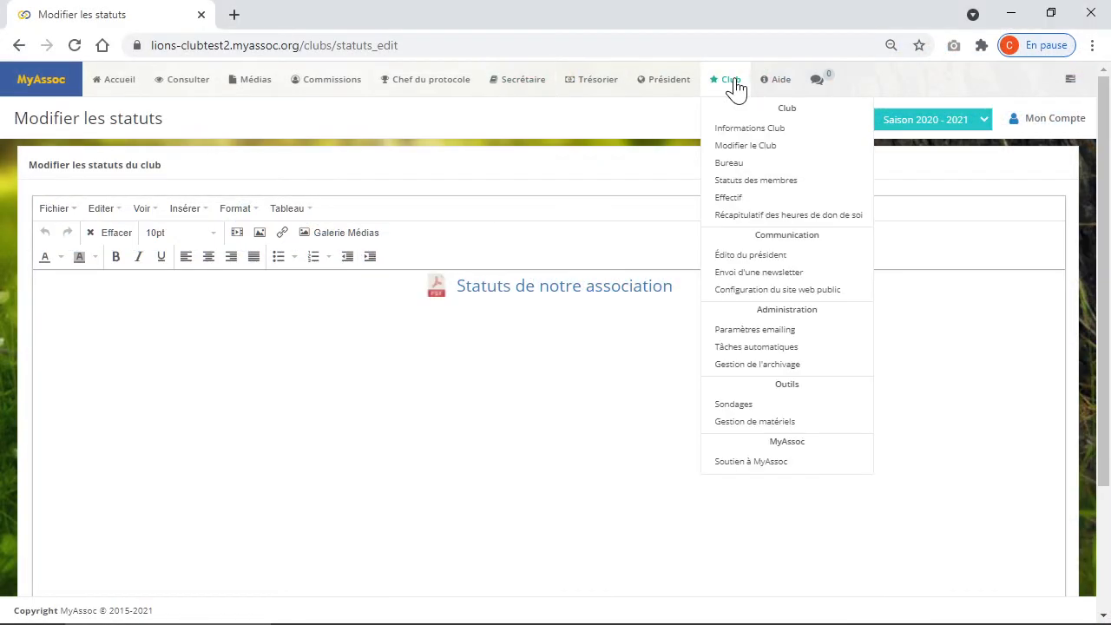
pyautogui.click(750, 147)
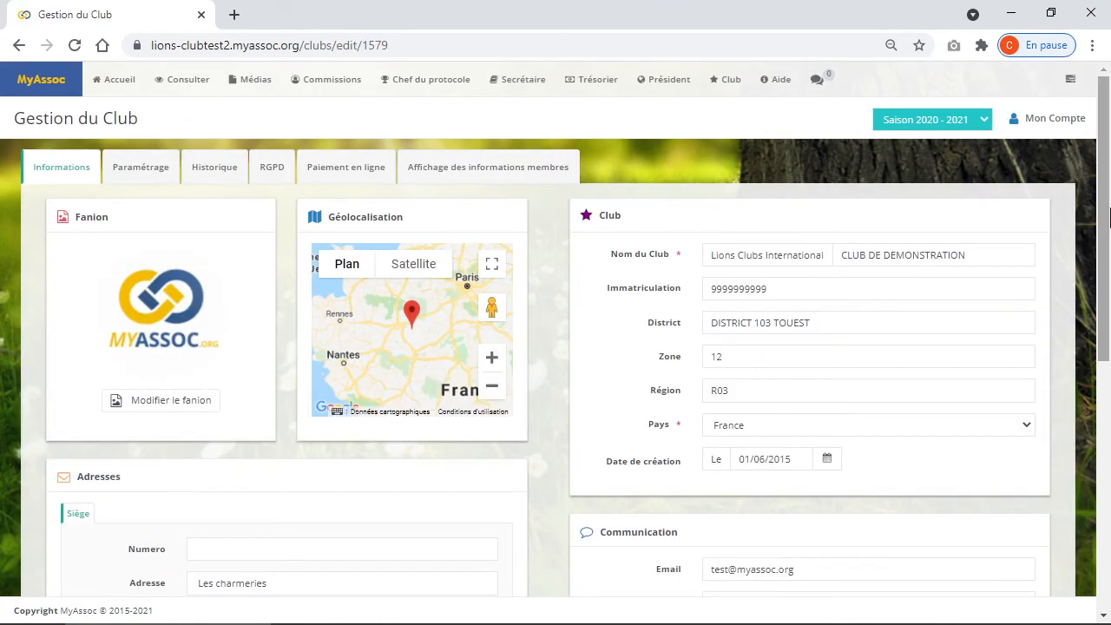
pyautogui.scroll(-2, 1093, 251)
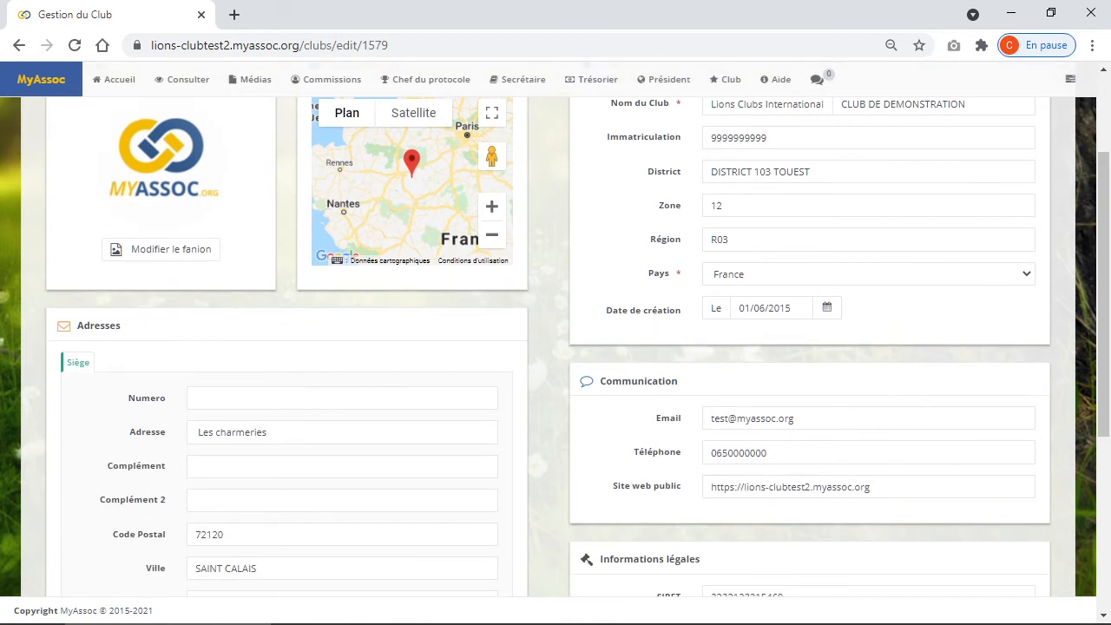
pyautogui.moveTo(1110, 348); pyautogui.dragTo(1109, 445)
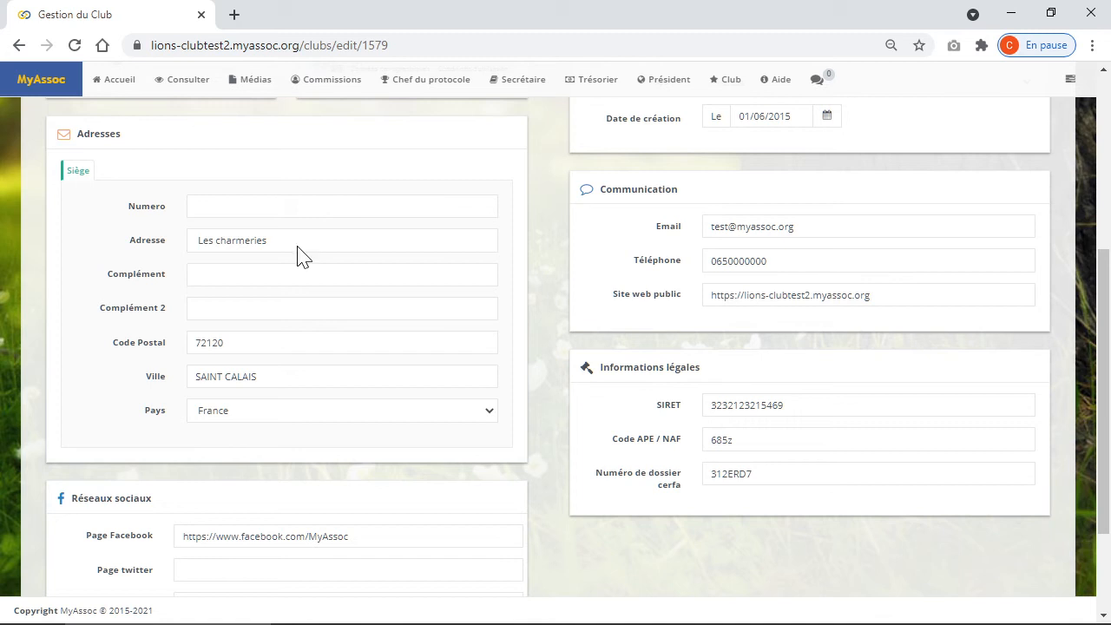
pyautogui.moveTo(1104, 384); pyautogui.dragTo(1103, 456)
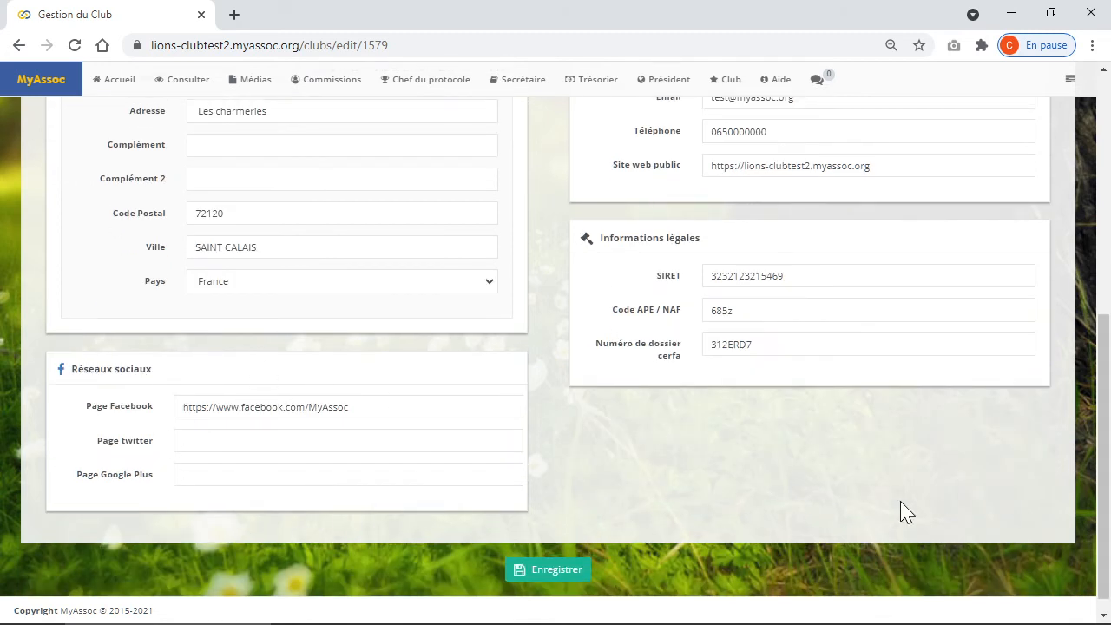
# - Examine the club's legal information: the SIRET, the APE / NAF code and the cerfa file number
pyautogui.scroll(2, 1108, 447)
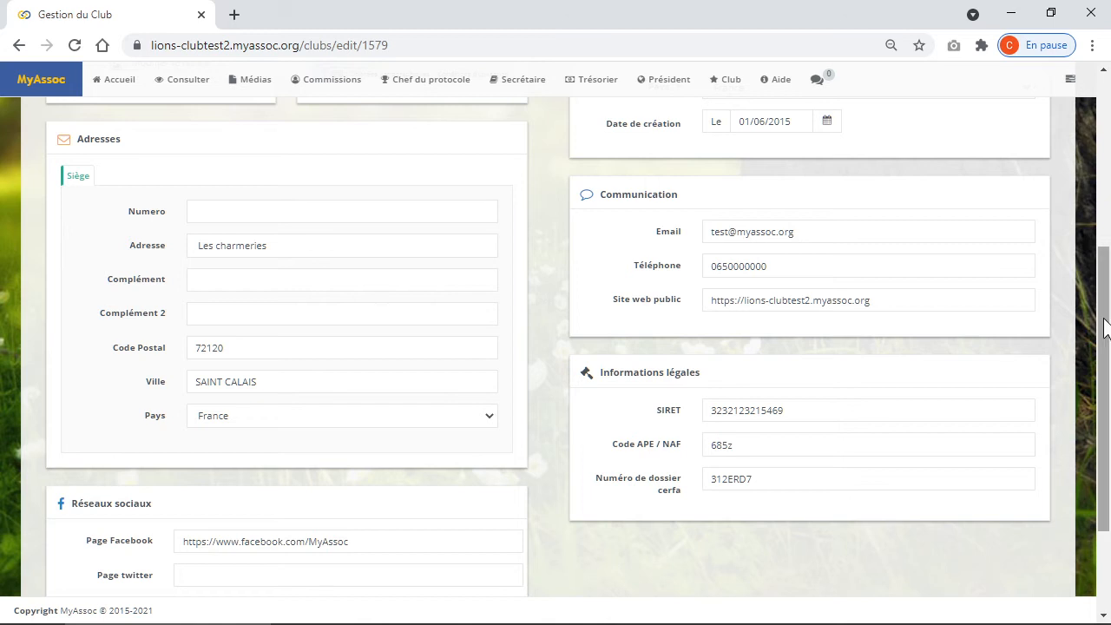
pyautogui.scroll(-1, 1110, 347)
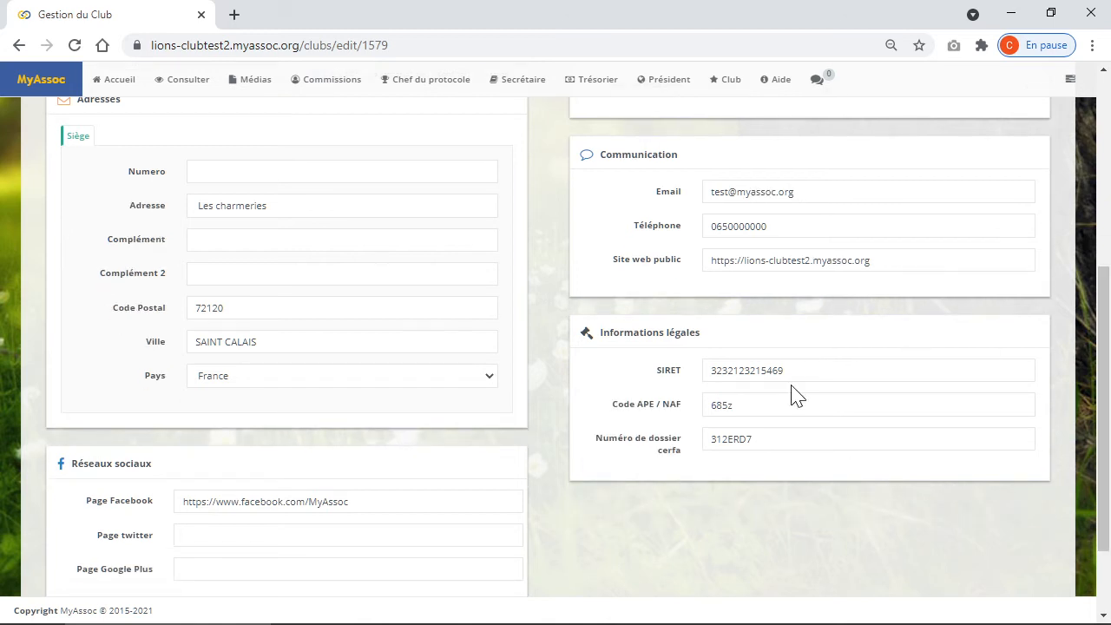
pyautogui.moveTo(789, 372); pyautogui.dragTo(677, 362)
pyautogui.click(687, 343)
pyautogui.moveTo(752, 439); pyautogui.dragTo(710, 451)
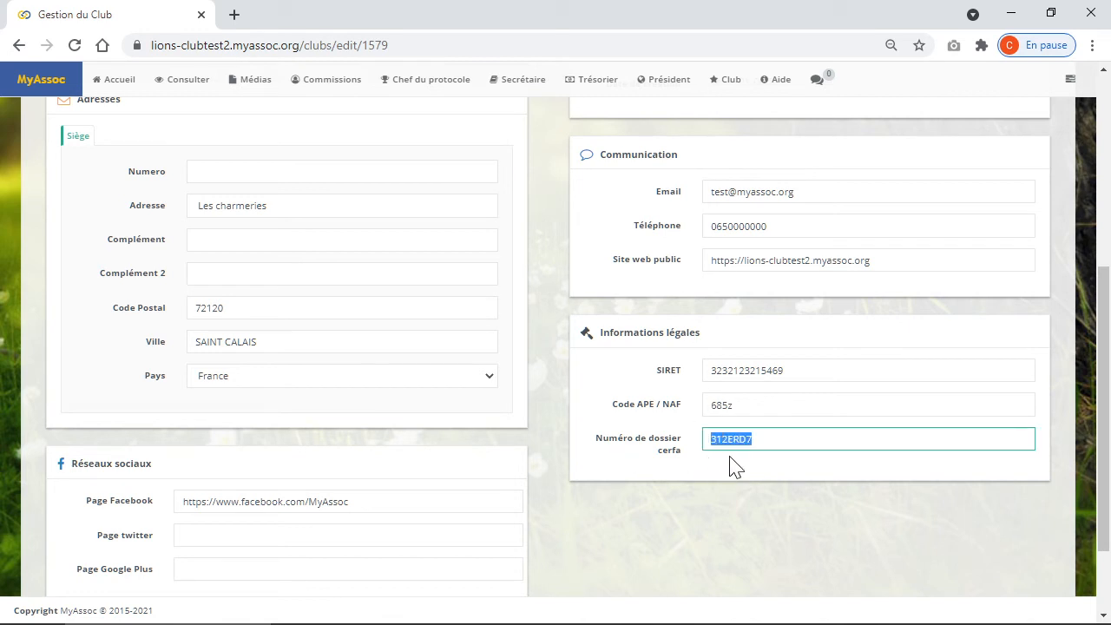
pyautogui.click(751, 472)
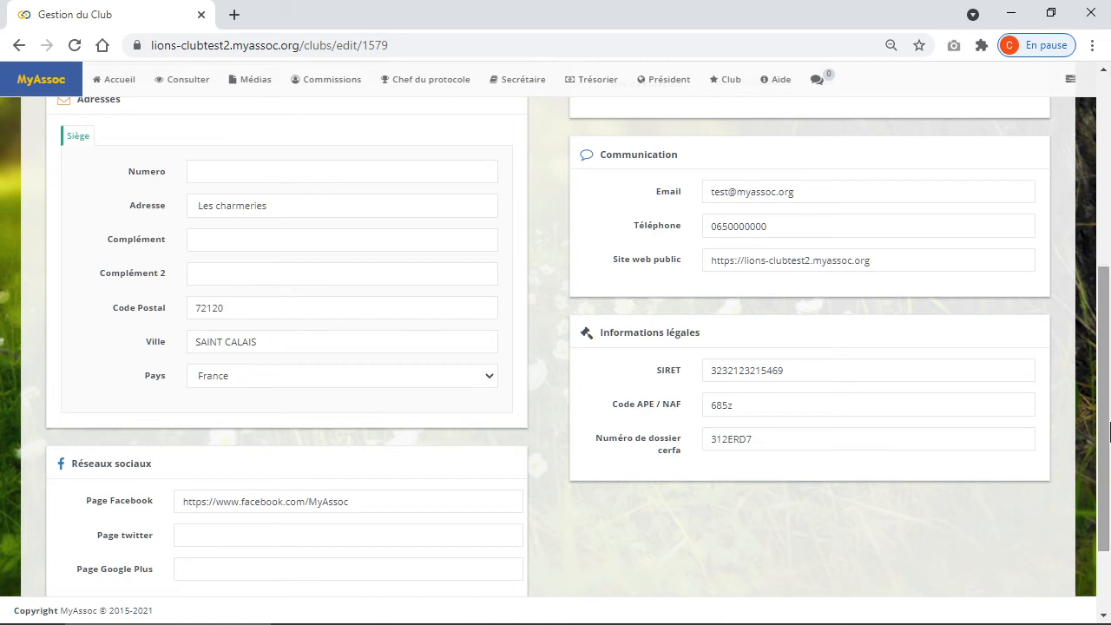
# - Look over the club's Paramétrage settings and the Historique text
pyautogui.moveTo(1105, 424); pyautogui.dragTo(1108, 320)
pyautogui.scroll(2, 946, 321)
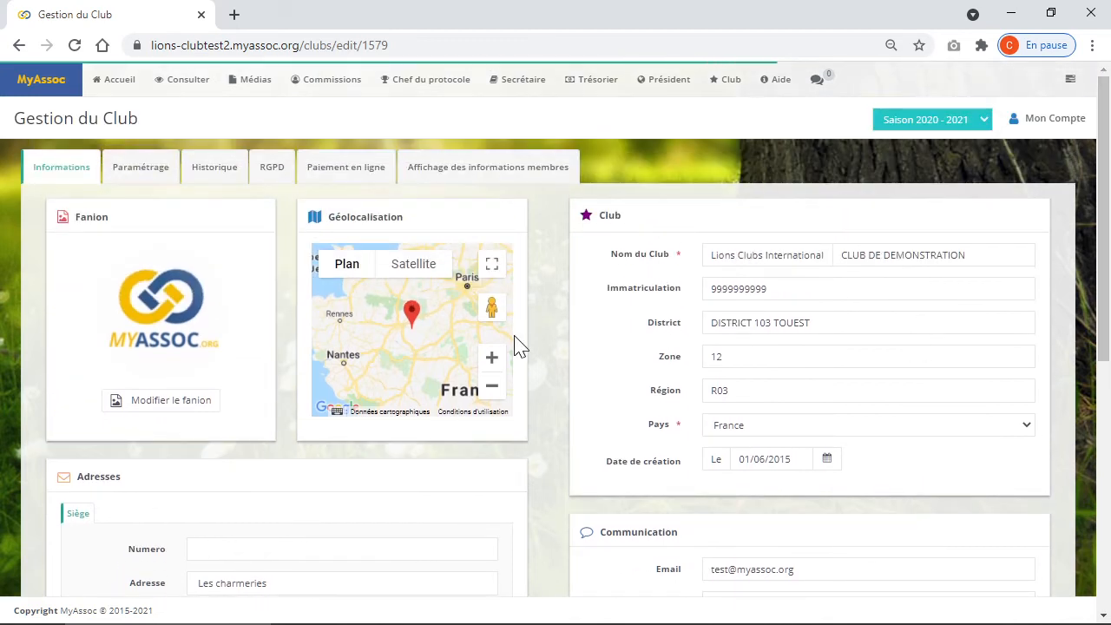
pyautogui.moveTo(317, 268)
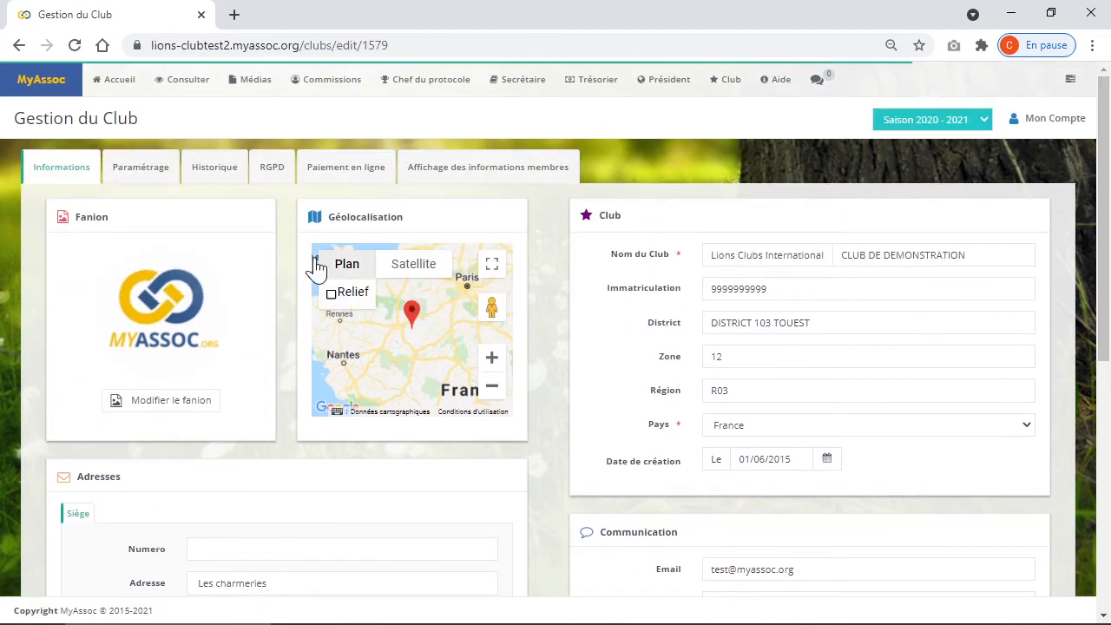
pyautogui.click(155, 173)
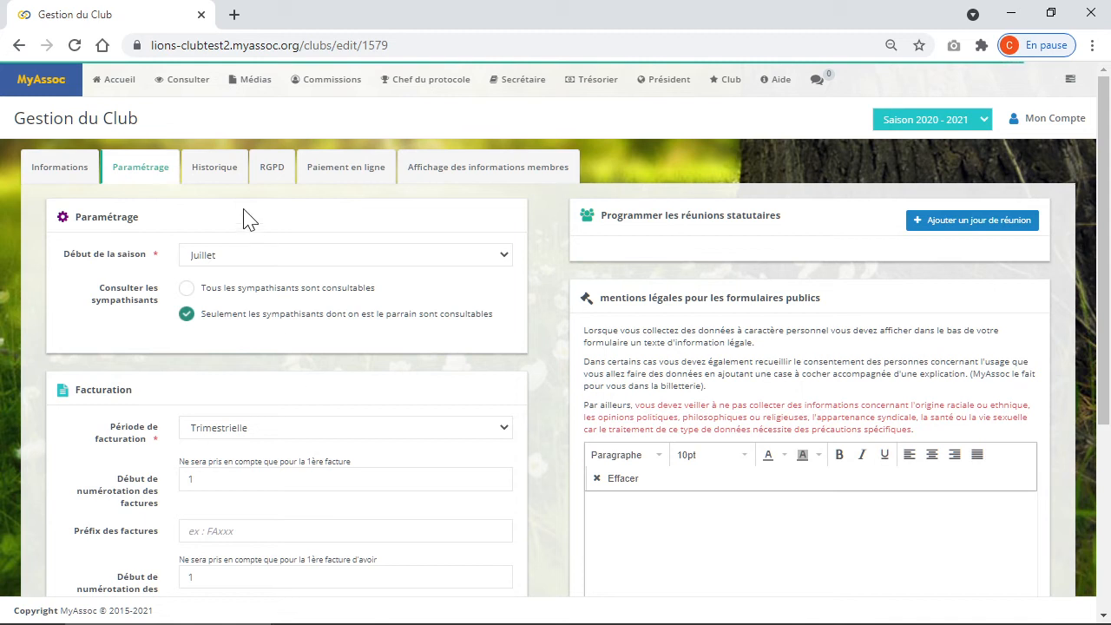
pyautogui.click(233, 184)
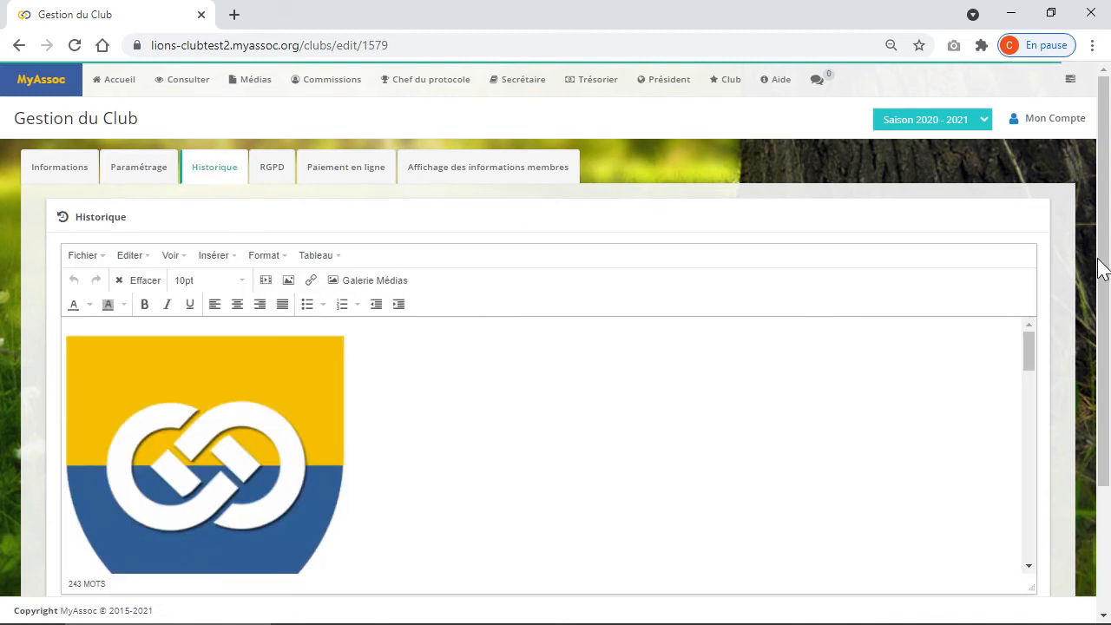
pyautogui.scroll(-1, 1099, 266)
pyautogui.moveTo(1029, 250); pyautogui.dragTo(1108, 267)
pyautogui.scroll(1, 1108, 267)
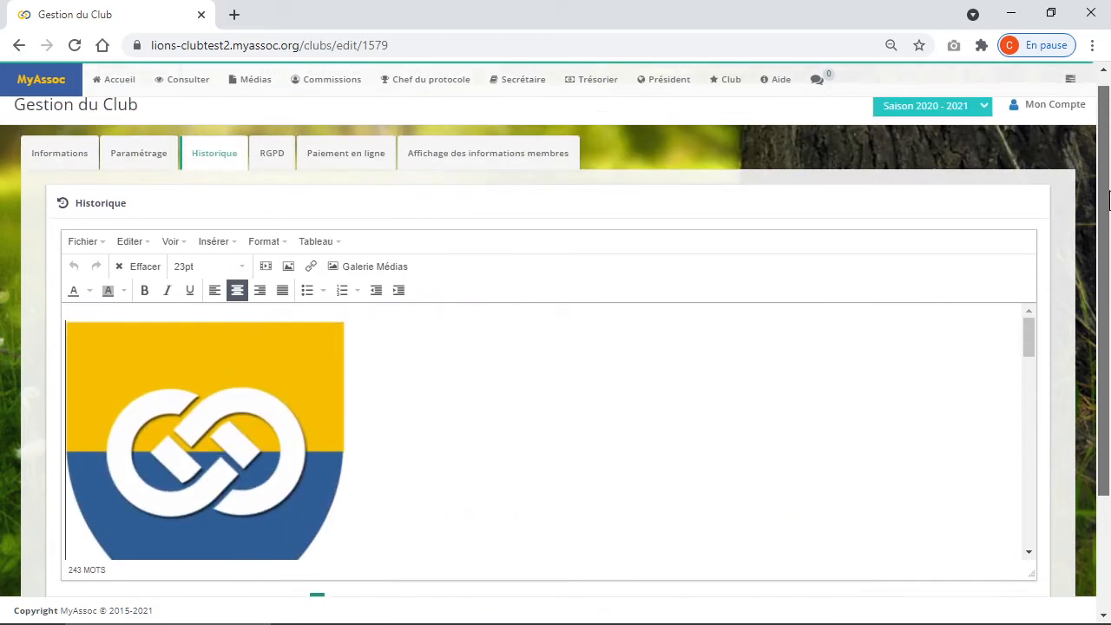
# - Examine the club's RGPD options for sympathisants and the members' consent table
pyautogui.click(277, 165)
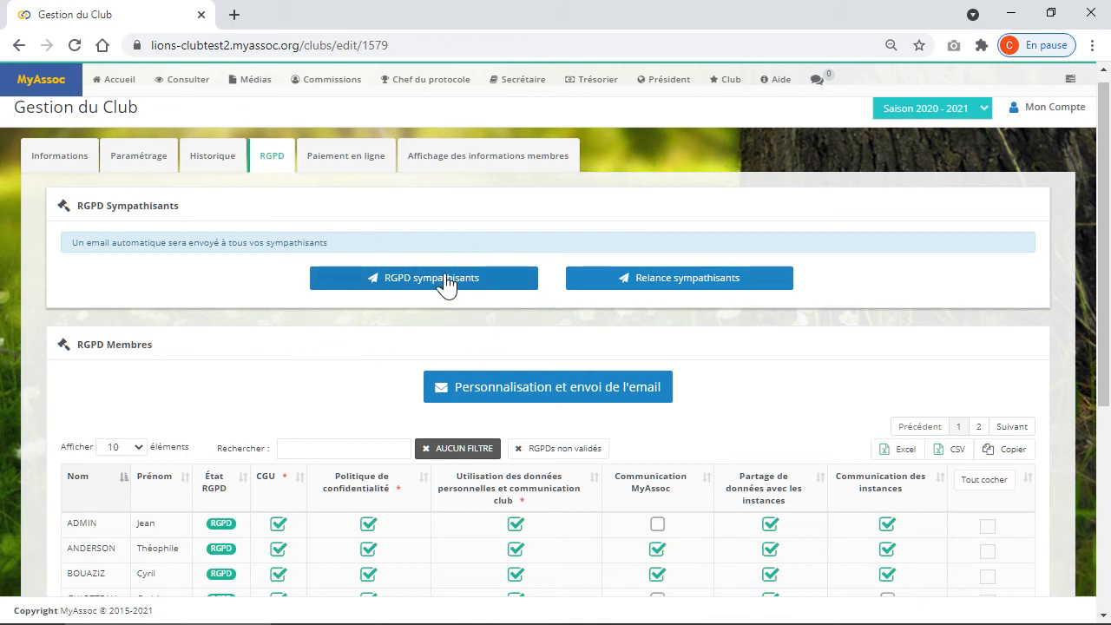
pyautogui.click(682, 282)
pyautogui.moveTo(1108, 218); pyautogui.dragTo(1085, 369)
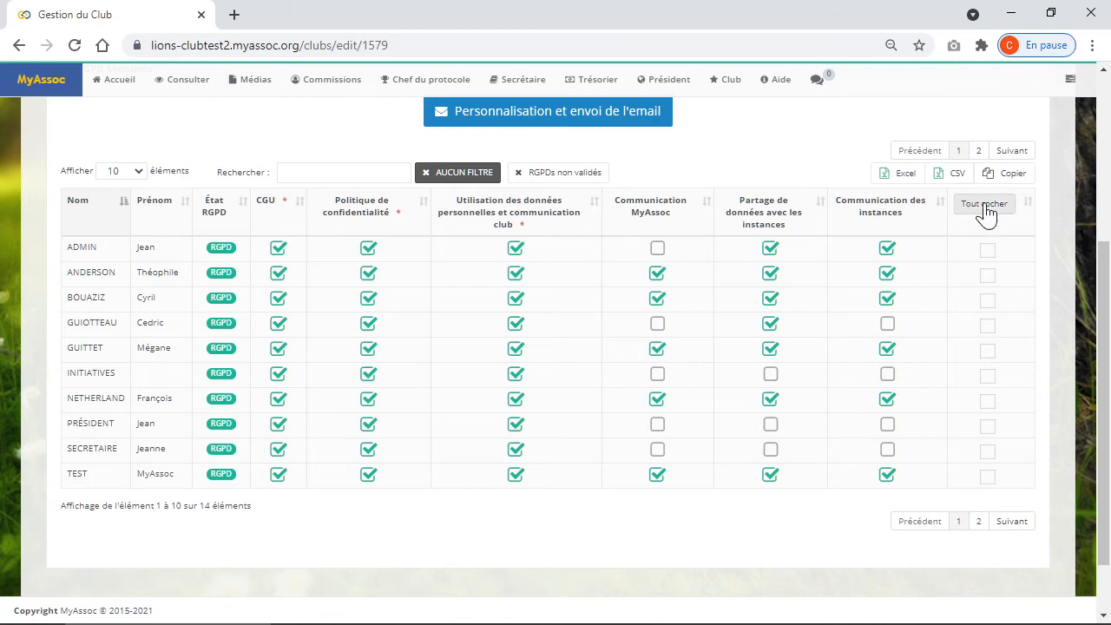
pyautogui.scroll(1, 1104, 314)
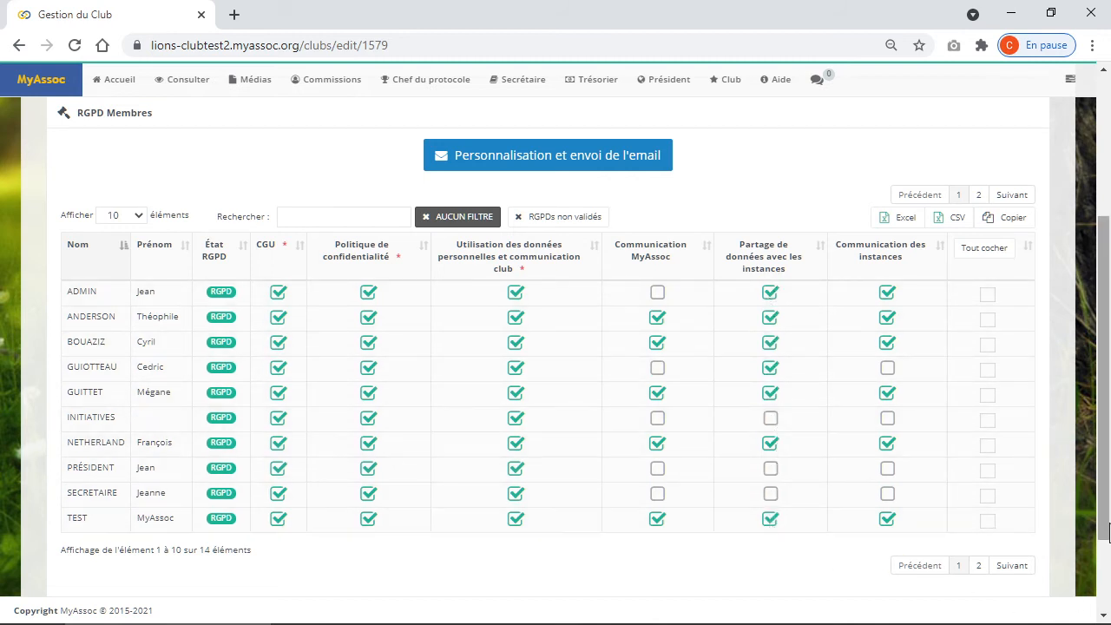
pyautogui.scroll(-1, 1109, 554)
pyautogui.moveTo(1109, 554); pyautogui.dragTo(1108, 399)
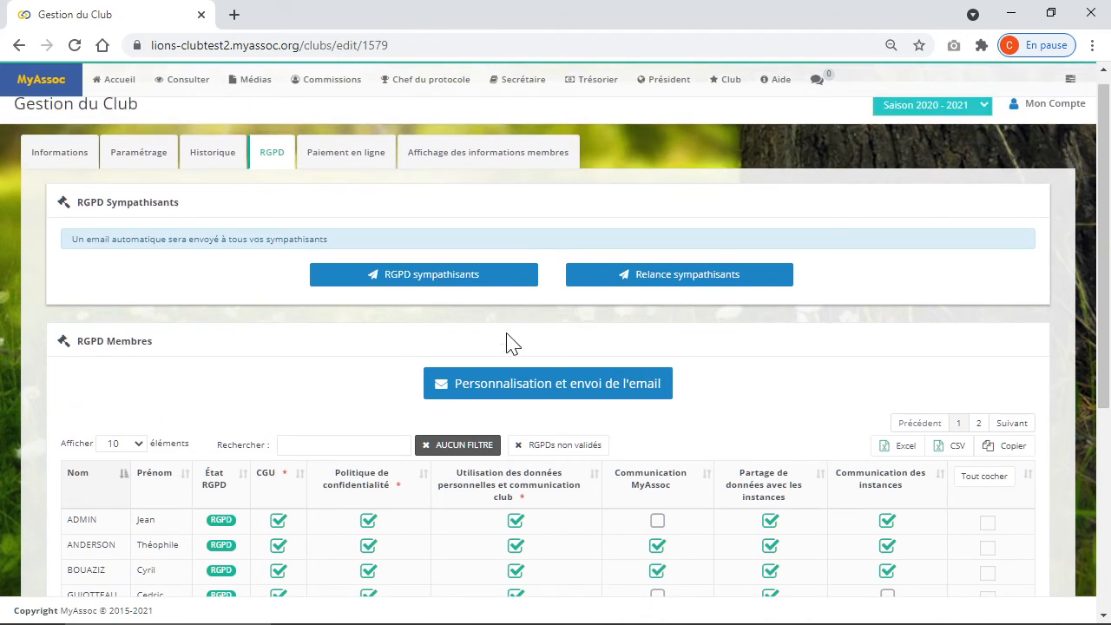
# - View the club's Stripe online payment setup and the member fields available for the district directory
pyautogui.click(347, 157)
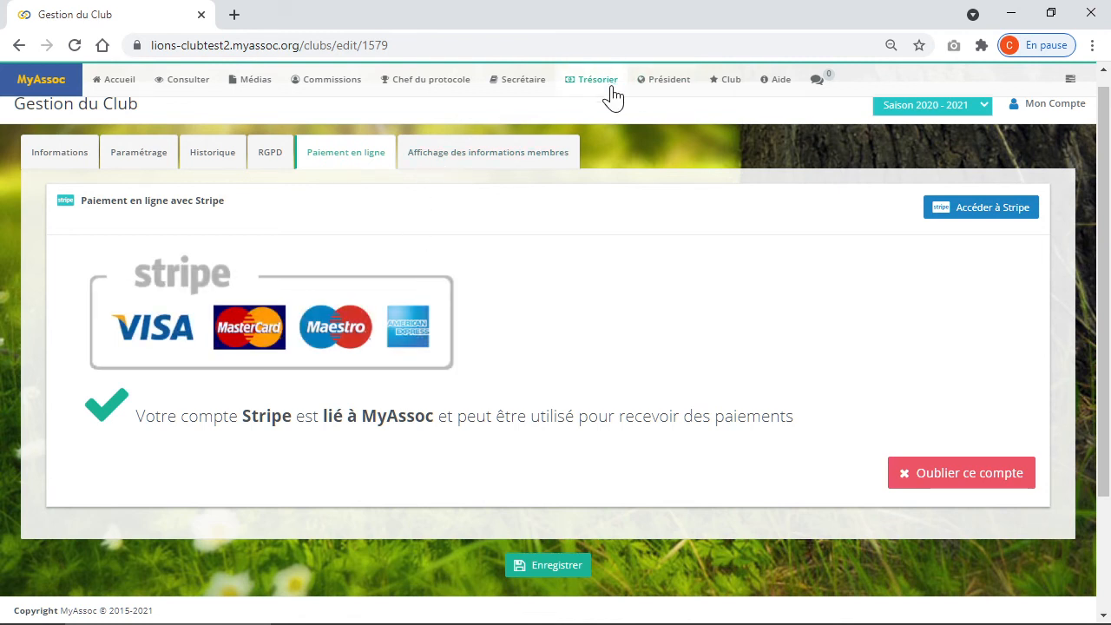
pyautogui.click(521, 154)
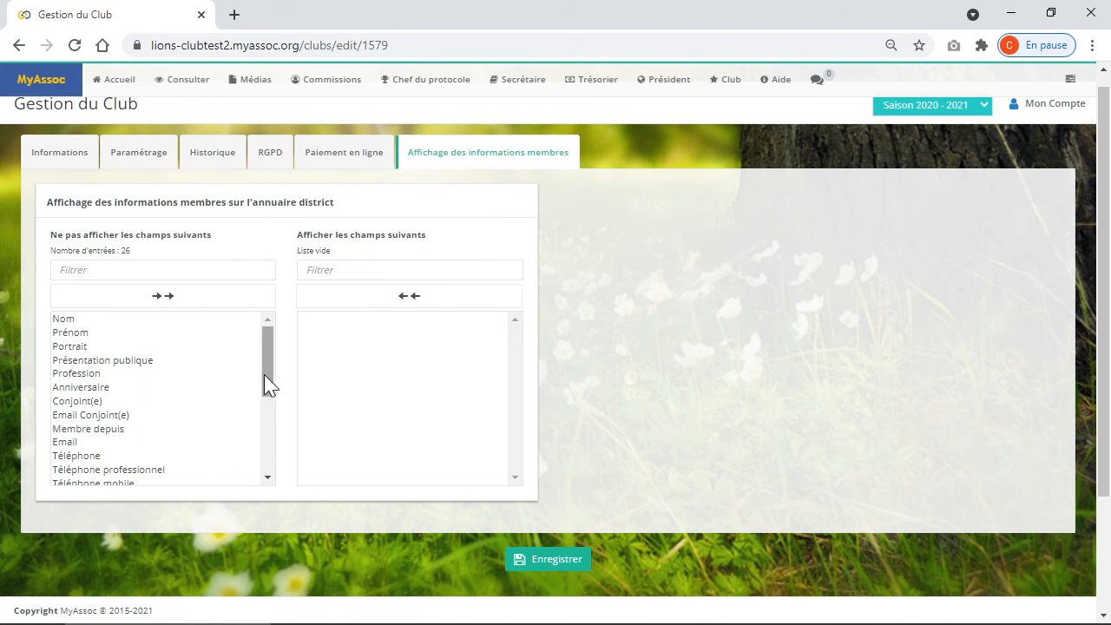
pyautogui.moveTo(264, 375)
pyautogui.mouseDown()
pyautogui.moveTo(269, 473)
pyautogui.moveTo(265, 373)
pyautogui.mouseUp()
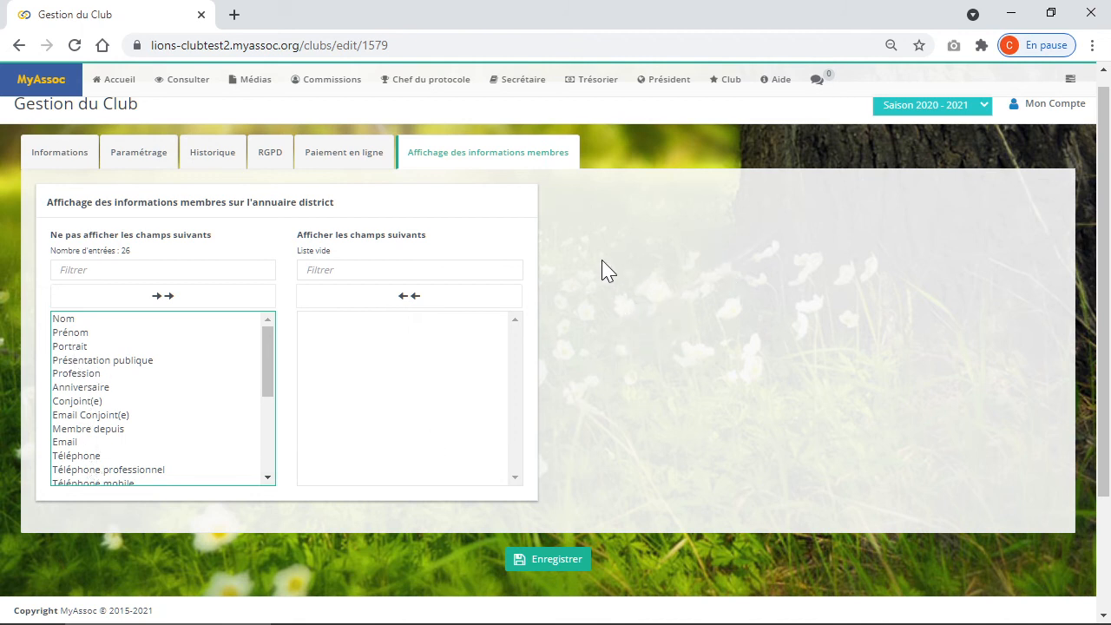
# - Consult the club's Bureau page and look through the Effectif membership statistics and charts
pyautogui.click(732, 82)
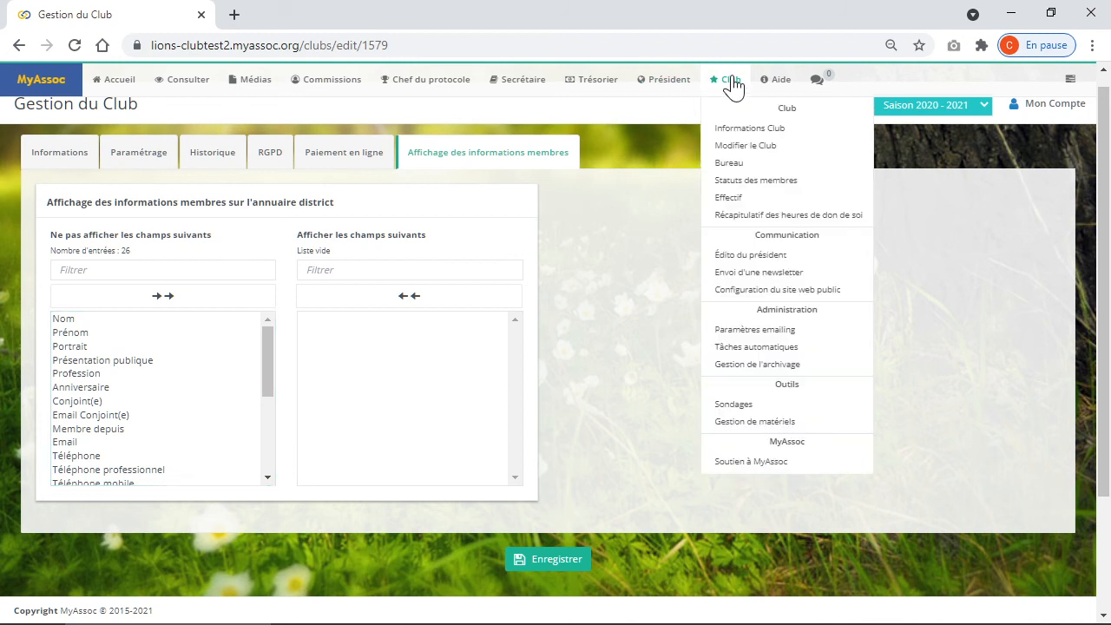
pyautogui.click(743, 170)
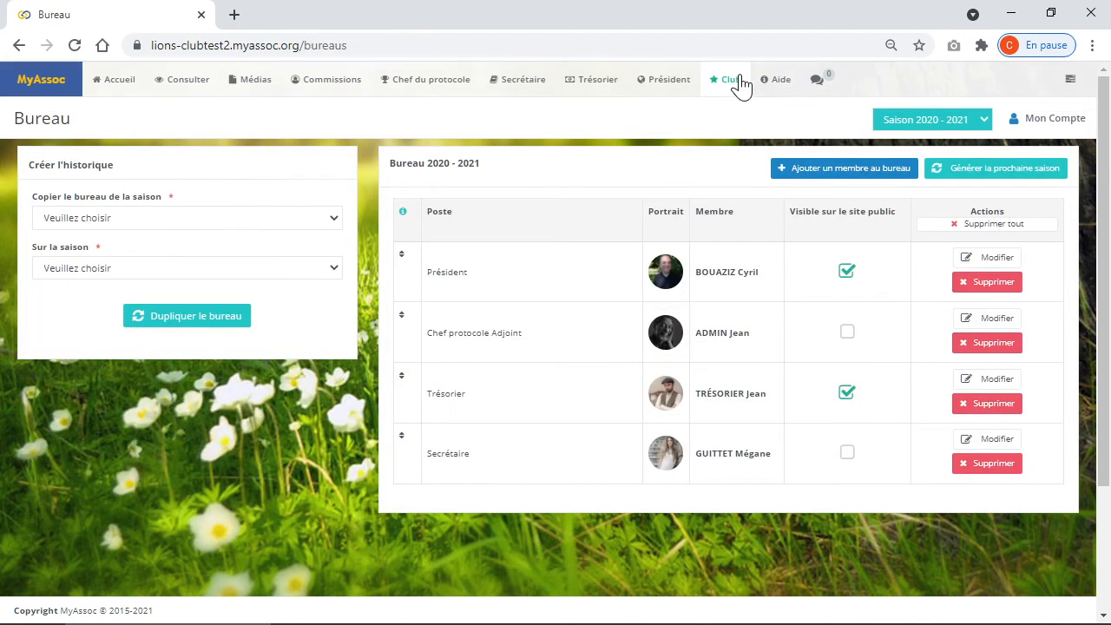
pyautogui.click(740, 80)
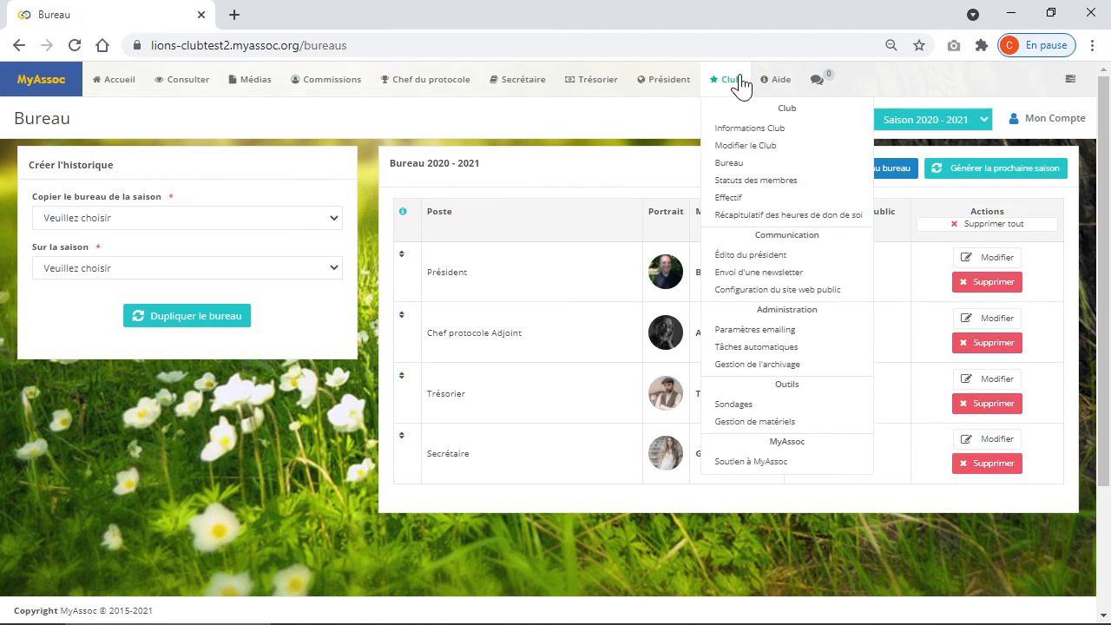
pyautogui.click(735, 197)
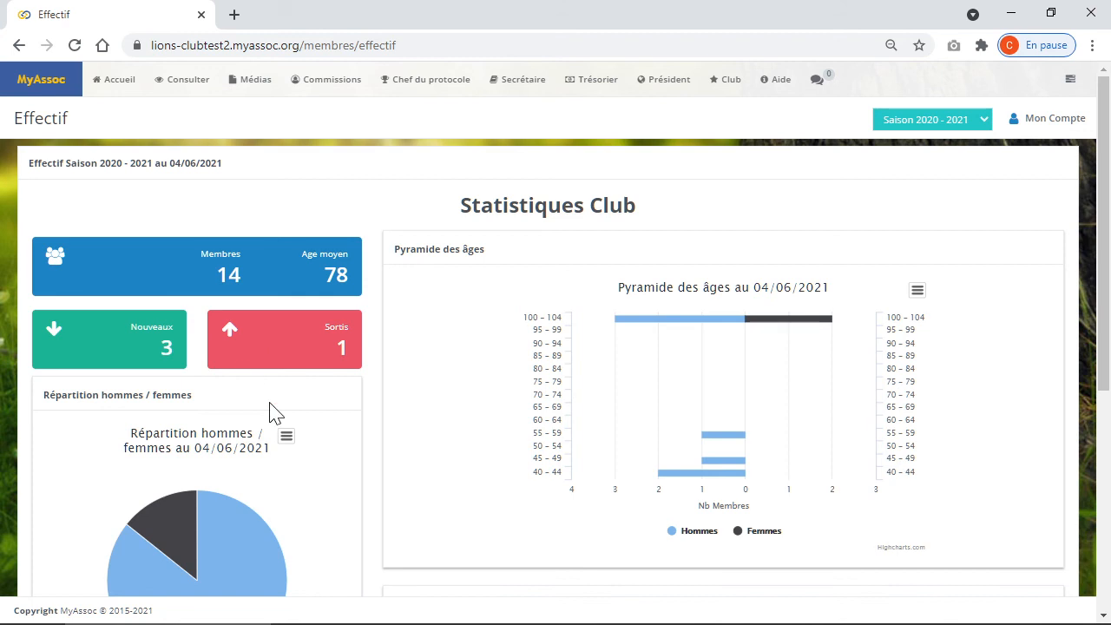
pyautogui.scroll(-5, 694, 391)
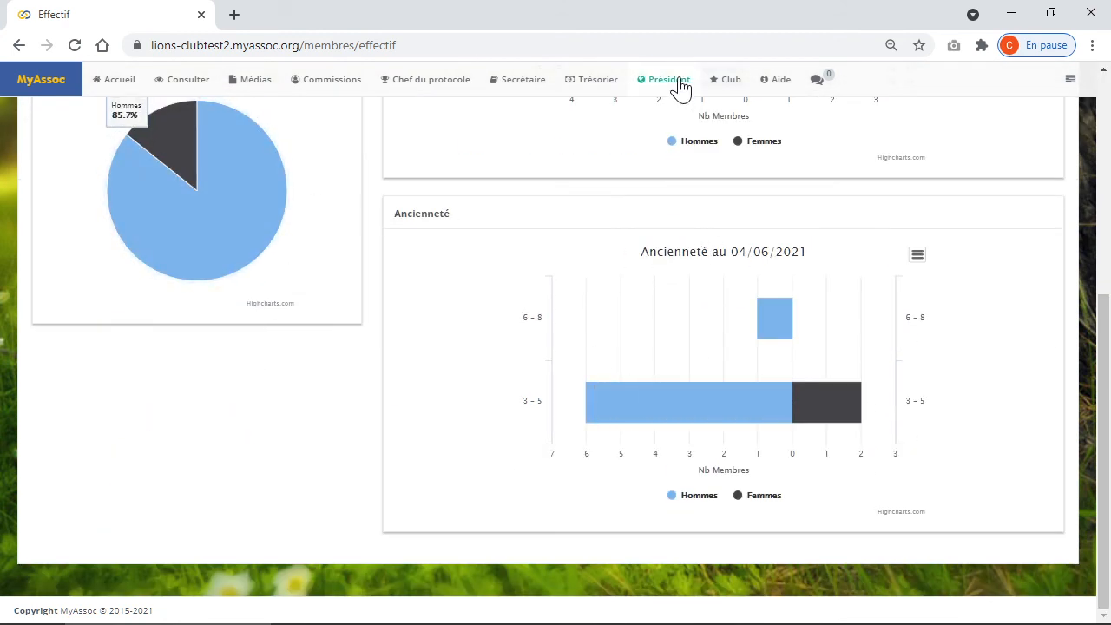
pyautogui.scroll(5, 803, 209)
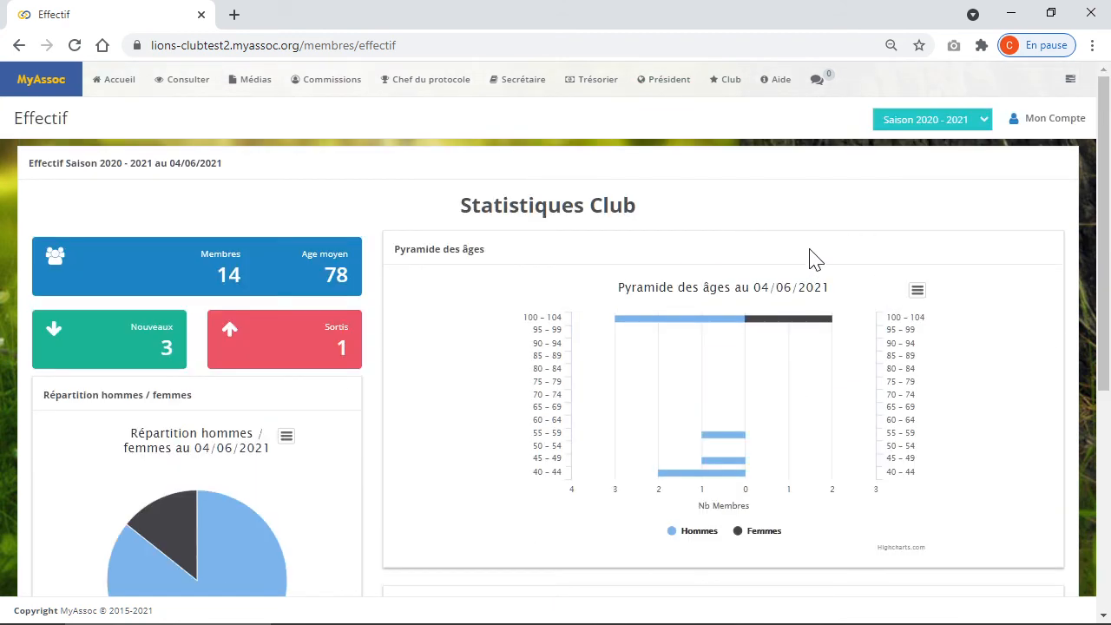
# - Consult the summary table of validated don de soi hours
pyautogui.click(730, 87)
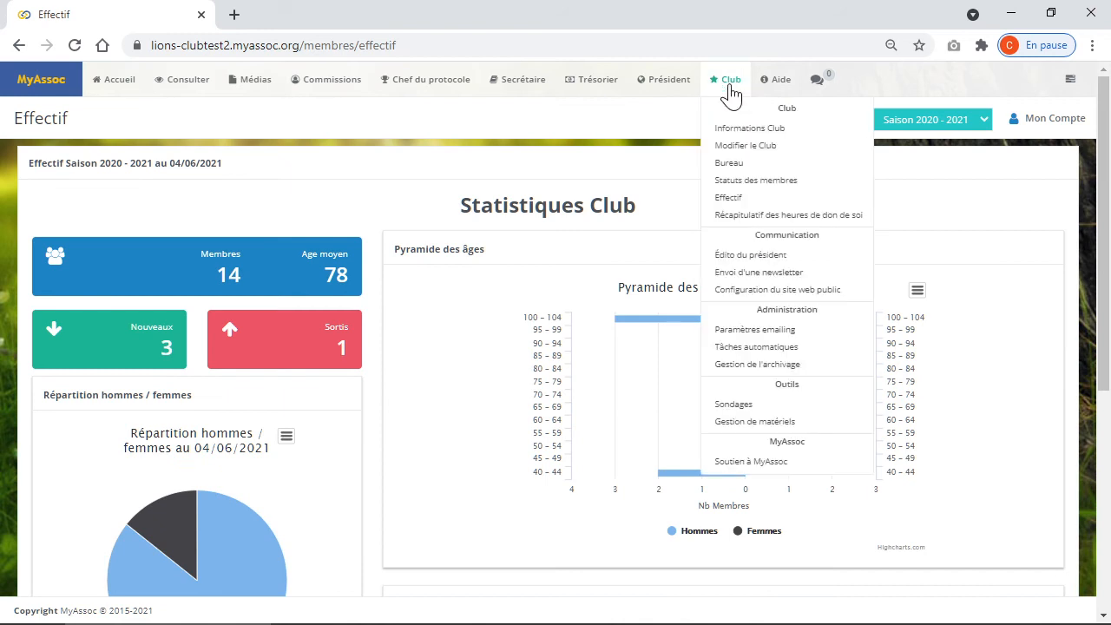
pyautogui.click(776, 219)
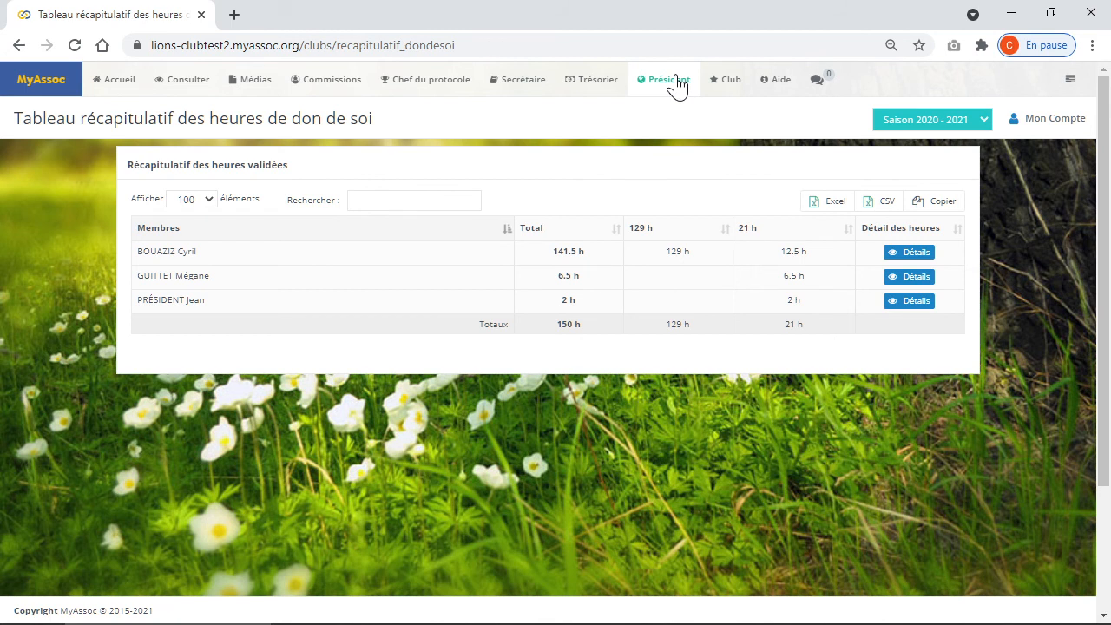
# - Open the Soutien à MyAssoc form and look over its support amounts and testimonial field
pyautogui.click(721, 84)
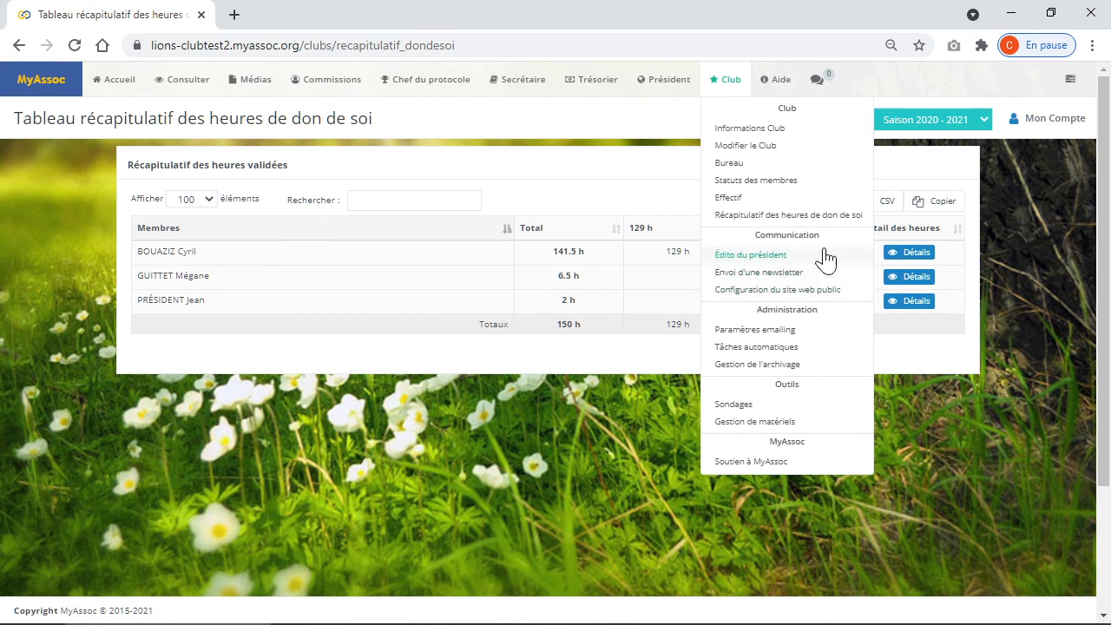
pyautogui.click(761, 465)
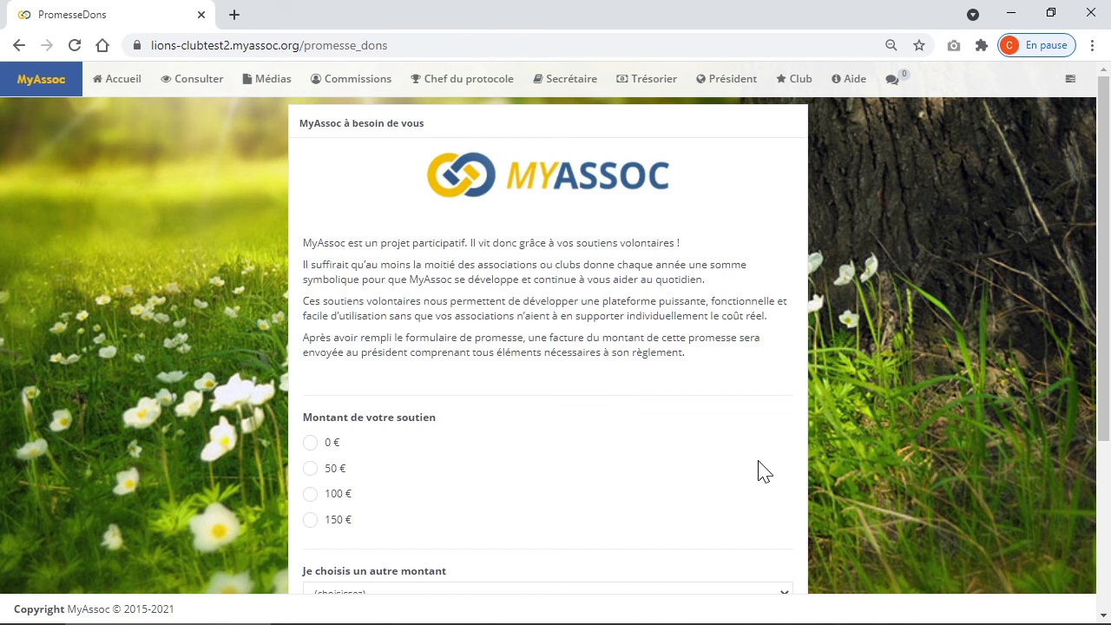
pyautogui.moveTo(1107, 364); pyautogui.dragTo(1109, 392)
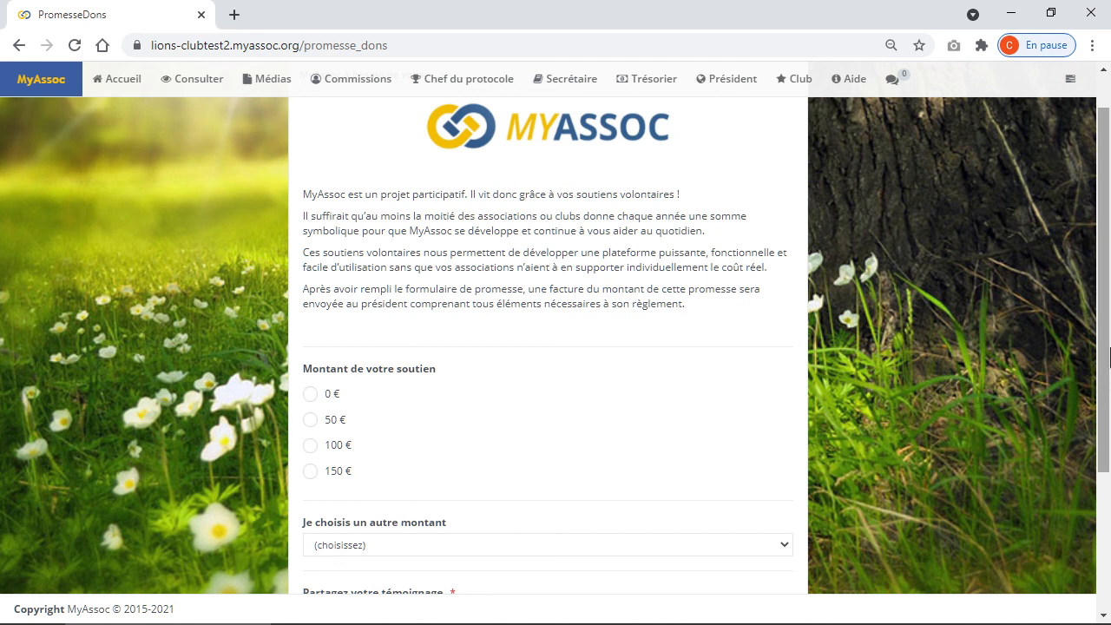
pyautogui.moveTo(1107, 364); pyautogui.dragTo(1109, 470)
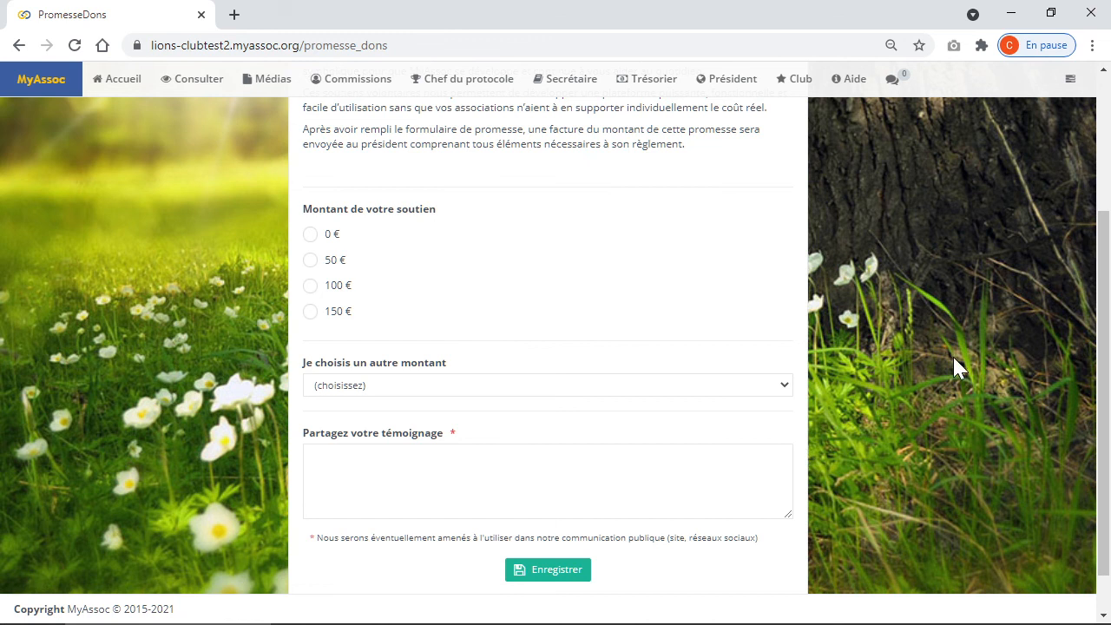
pyautogui.moveTo(1108, 339); pyautogui.dragTo(1110, 177)
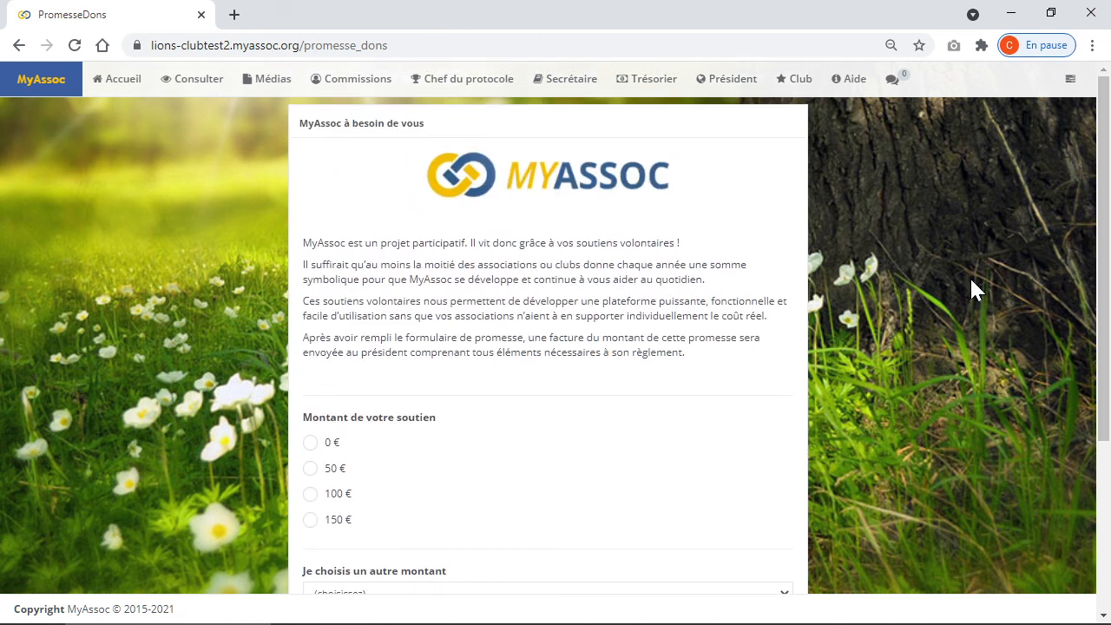
pyautogui.click(792, 80)
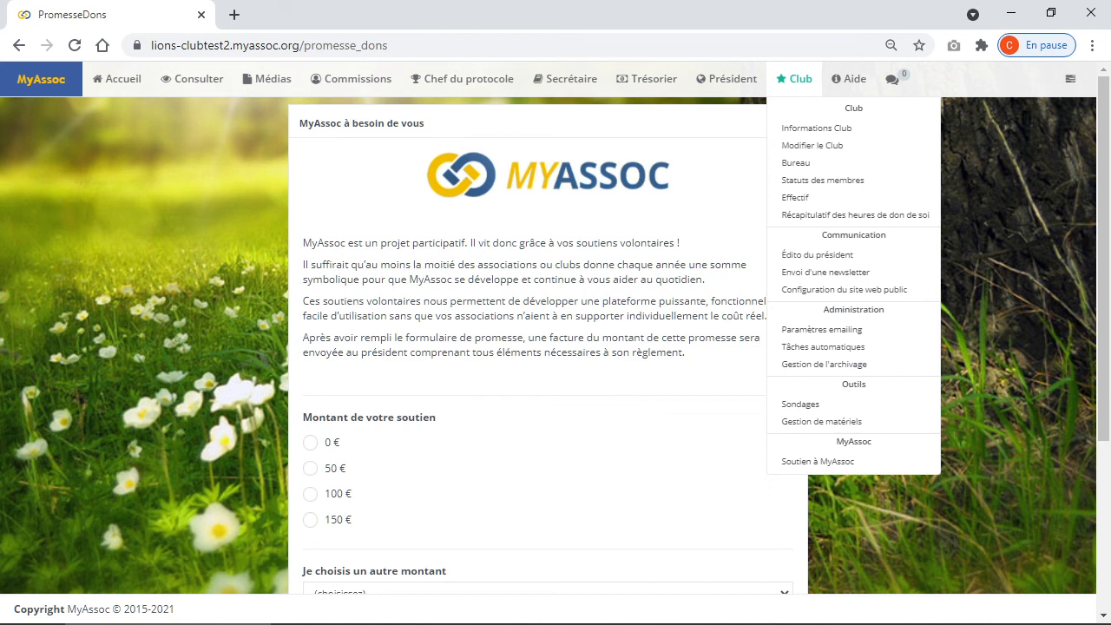
pyautogui.click(681, 463)
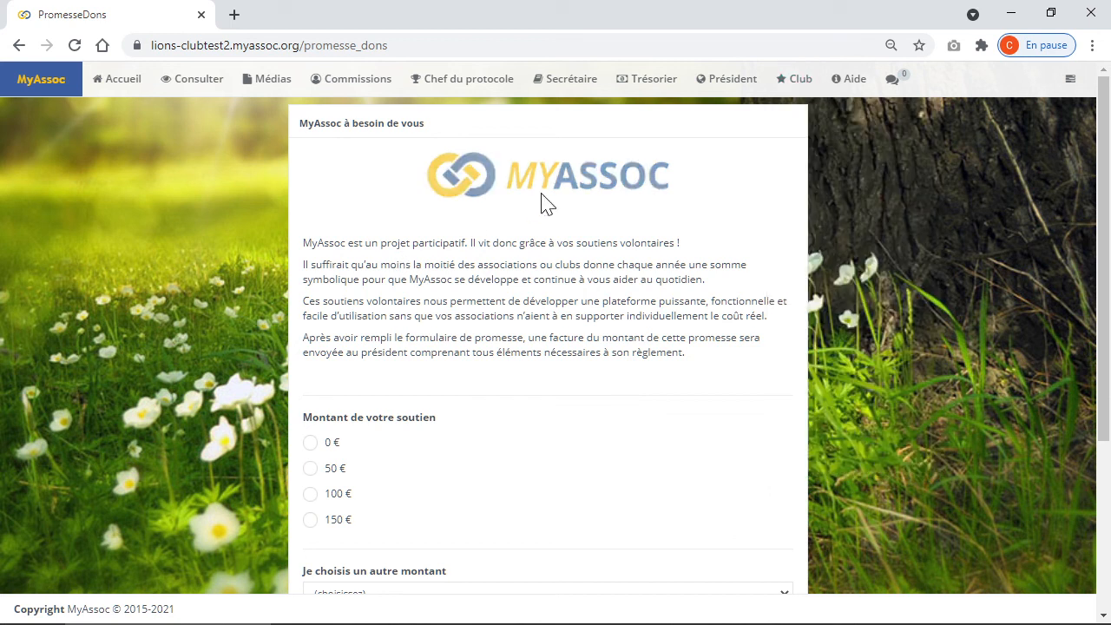